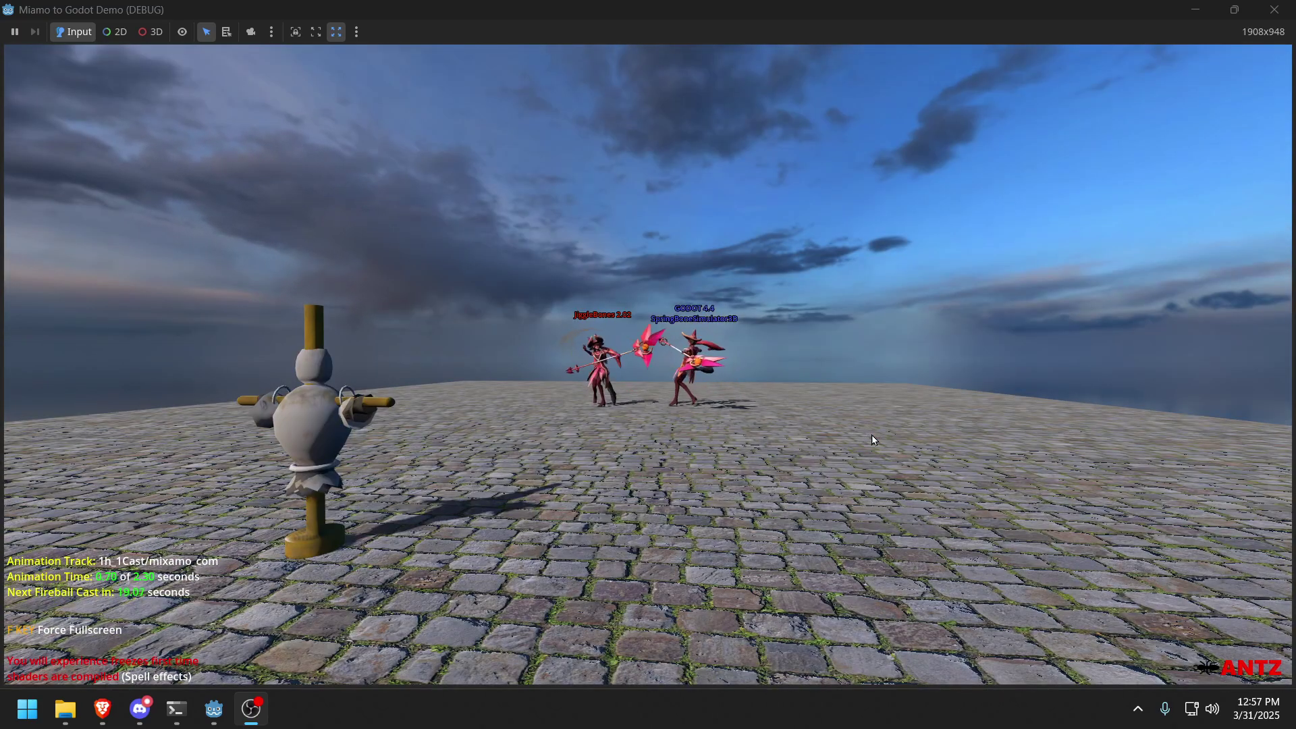
# Close the running demo and show the magic_witch_with_giggle scene in the 3D workspace
pyautogui.hotkey('alt', 'F4')
pyautogui.moveTo(870, 434)
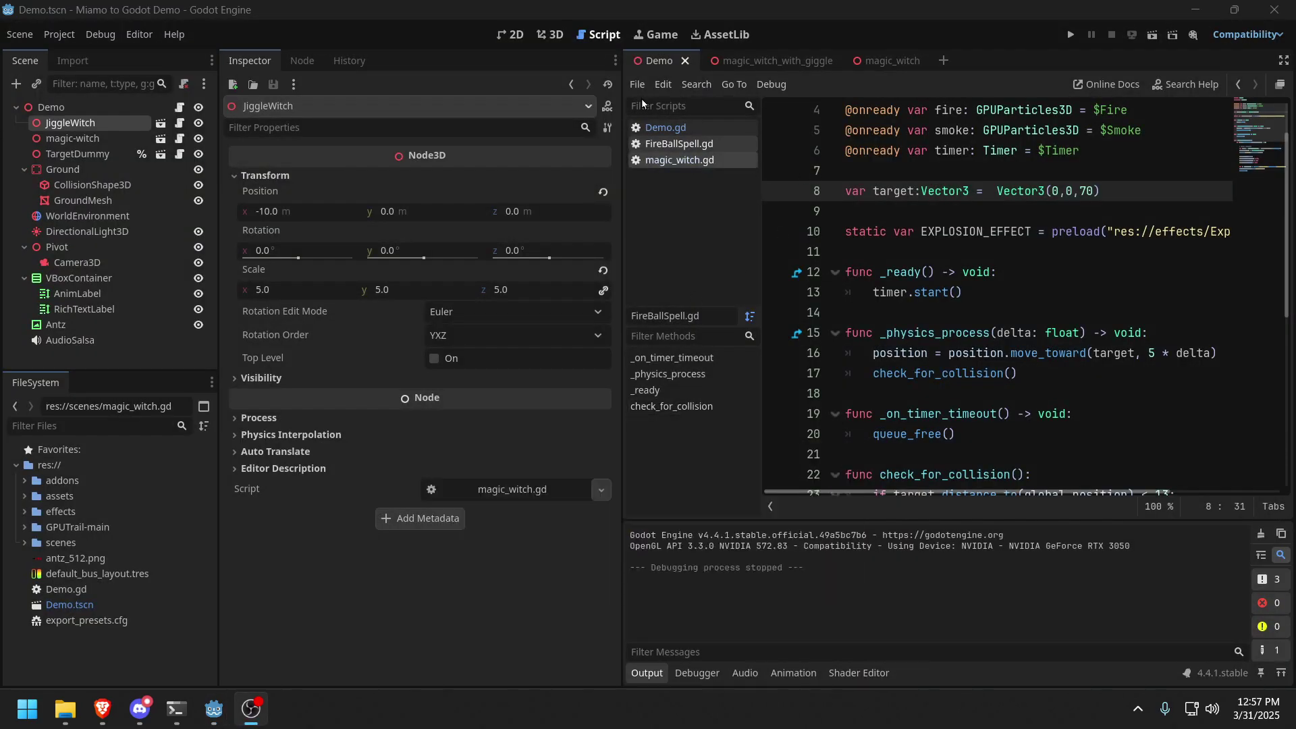
pyautogui.click(773, 63)
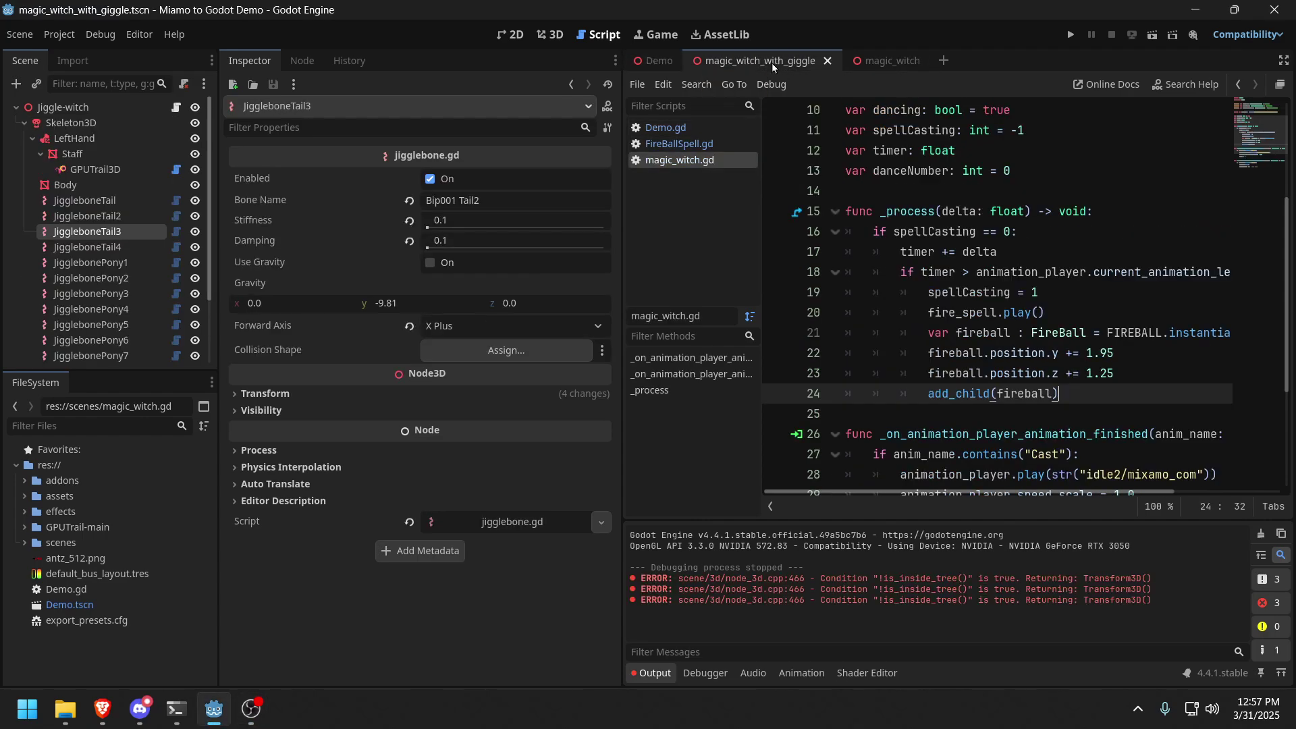
pyautogui.click(554, 37)
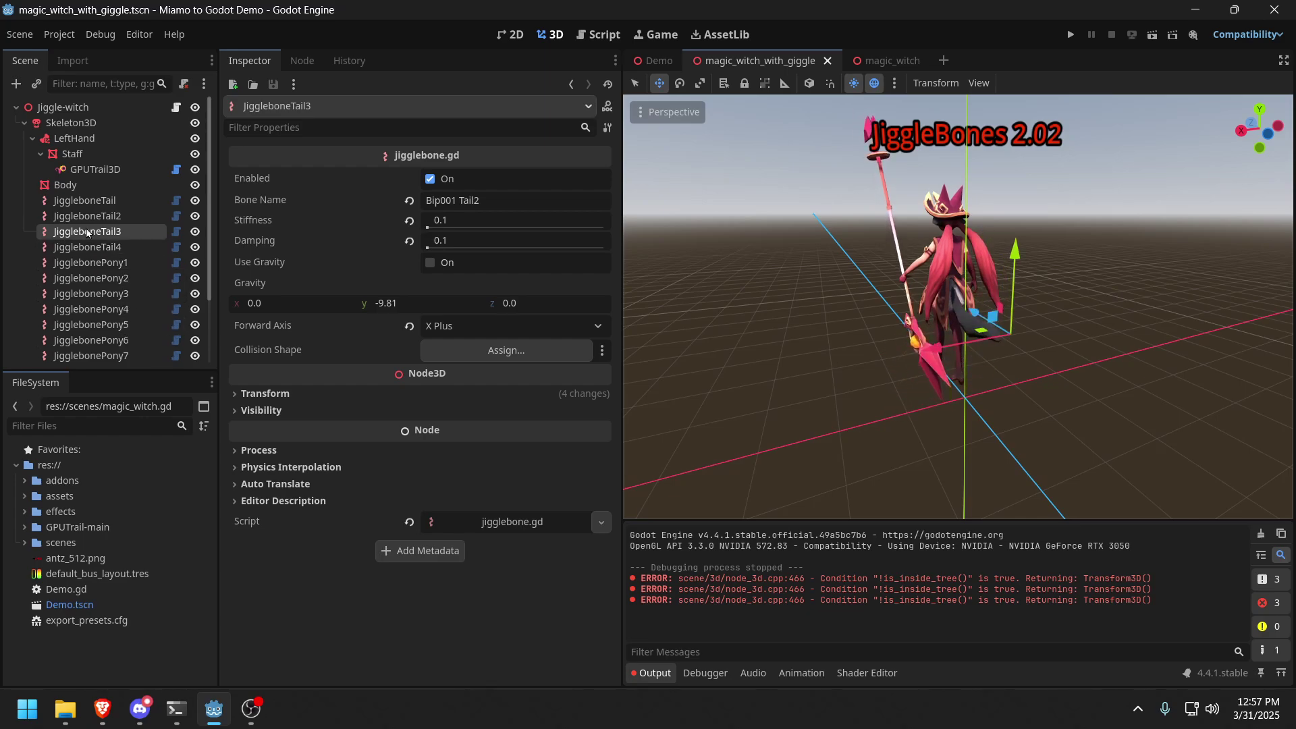
# Examine the properties of the tail jigglebone nodes and the first two ponytail jigglebone nodes
pyautogui.click(96, 202)
pyautogui.click(96, 217)
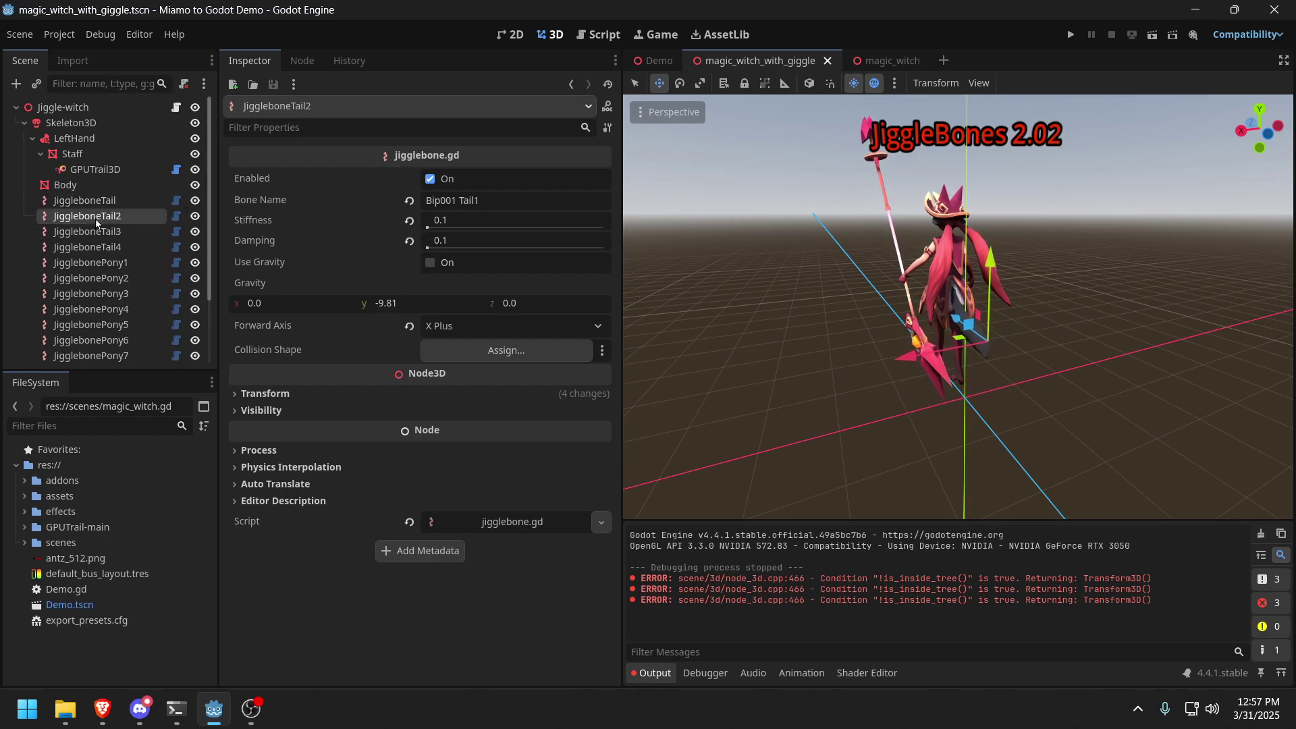
pyautogui.click(89, 232)
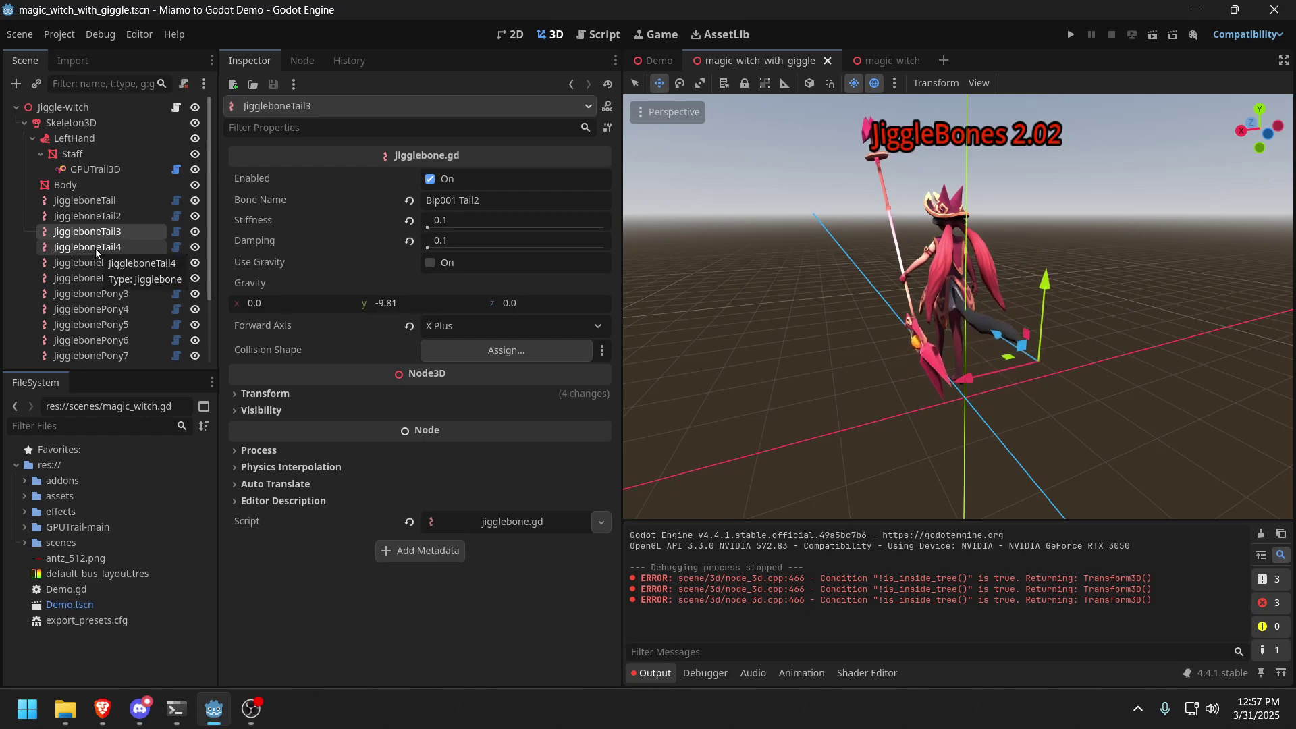
pyautogui.click(96, 248)
pyautogui.click(99, 264)
pyautogui.click(128, 279)
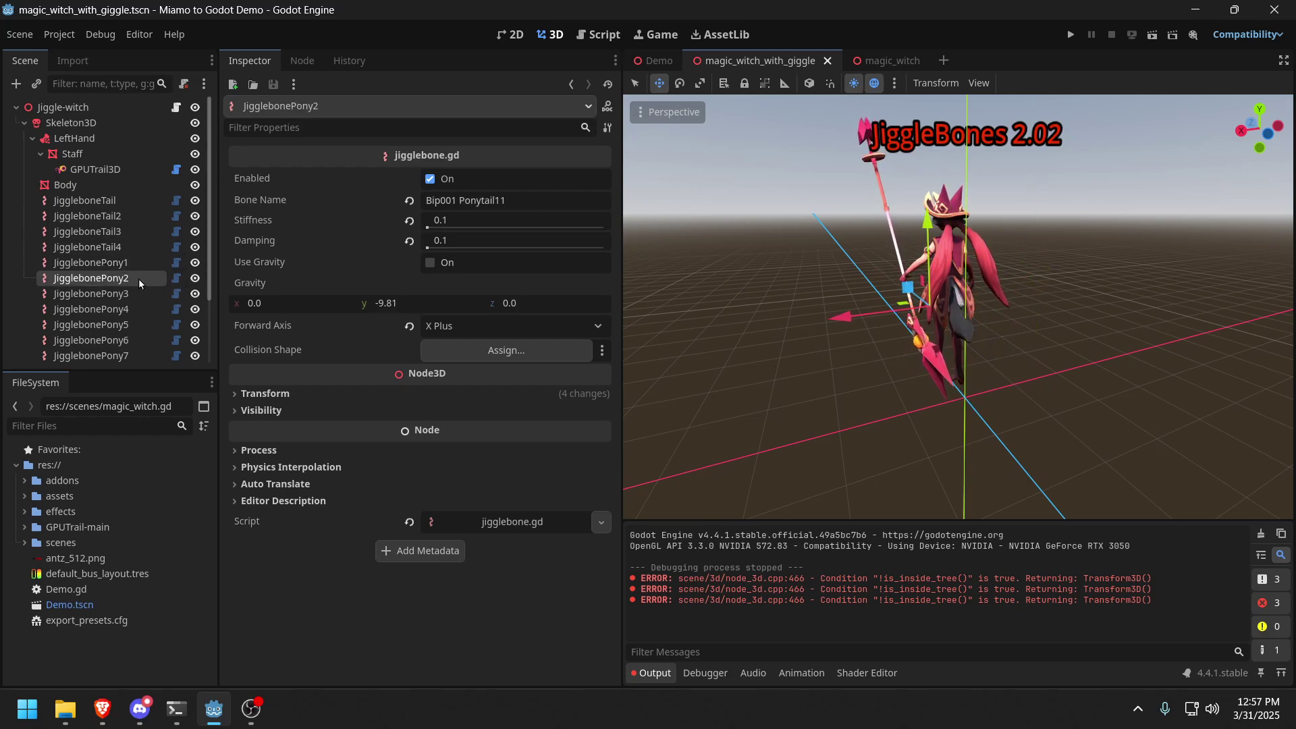
pyautogui.click(110, 201)
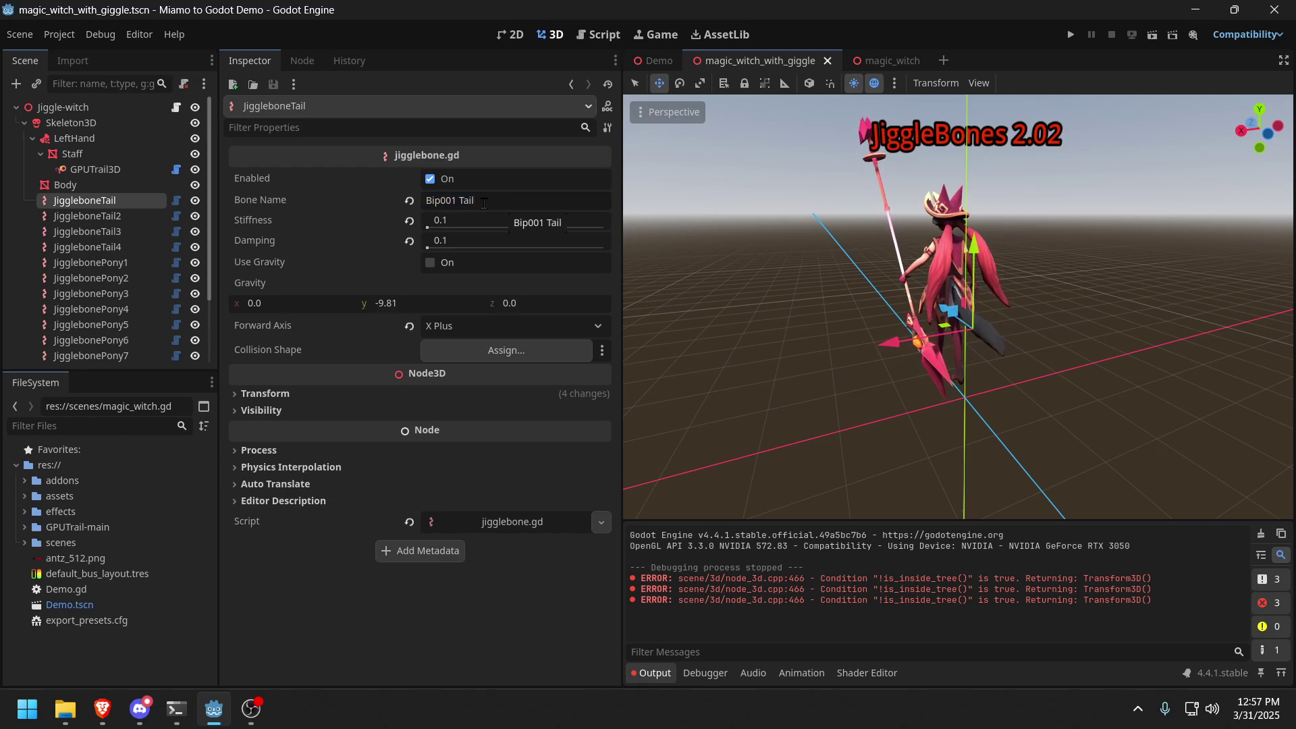
# Look through the bone hierarchy of the Skeleton3D node, including the left-hand finger bones
pyautogui.click(73, 123)
pyautogui.scroll(-5, 427, 281)
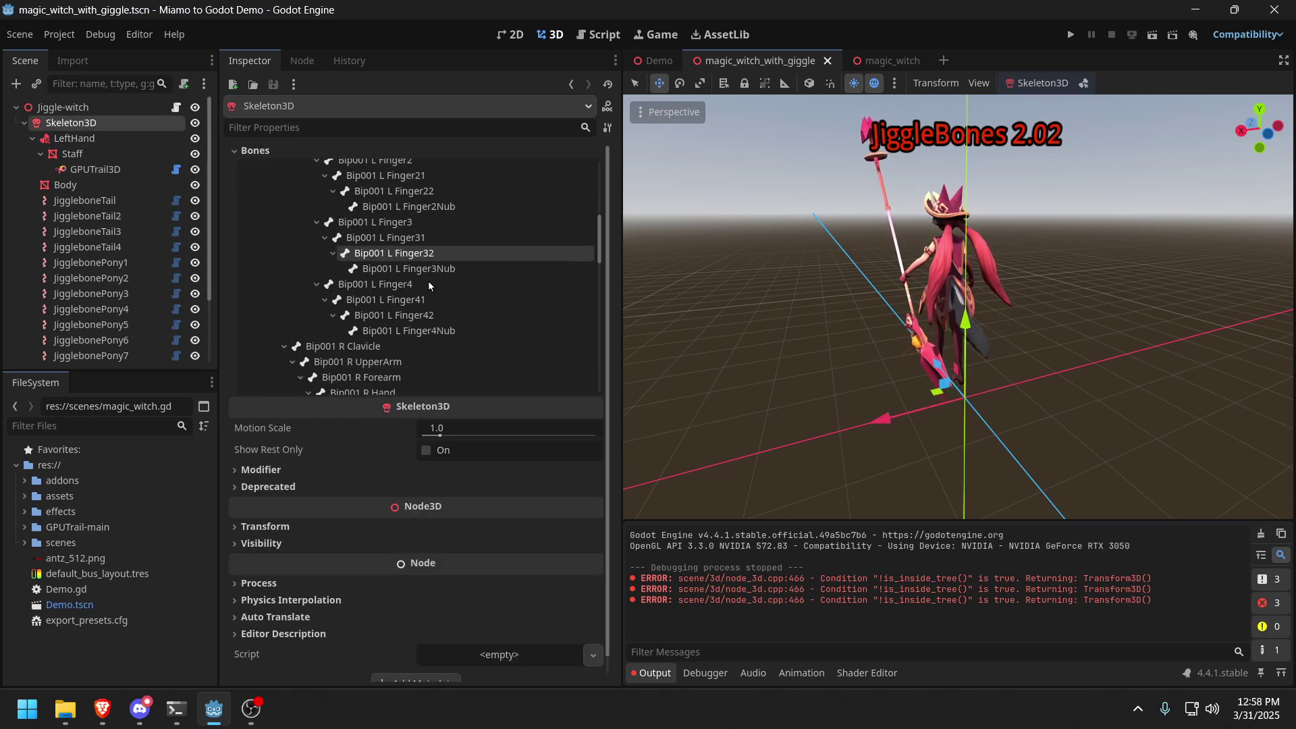
pyautogui.click(397, 301)
pyautogui.scroll(5, 432, 278)
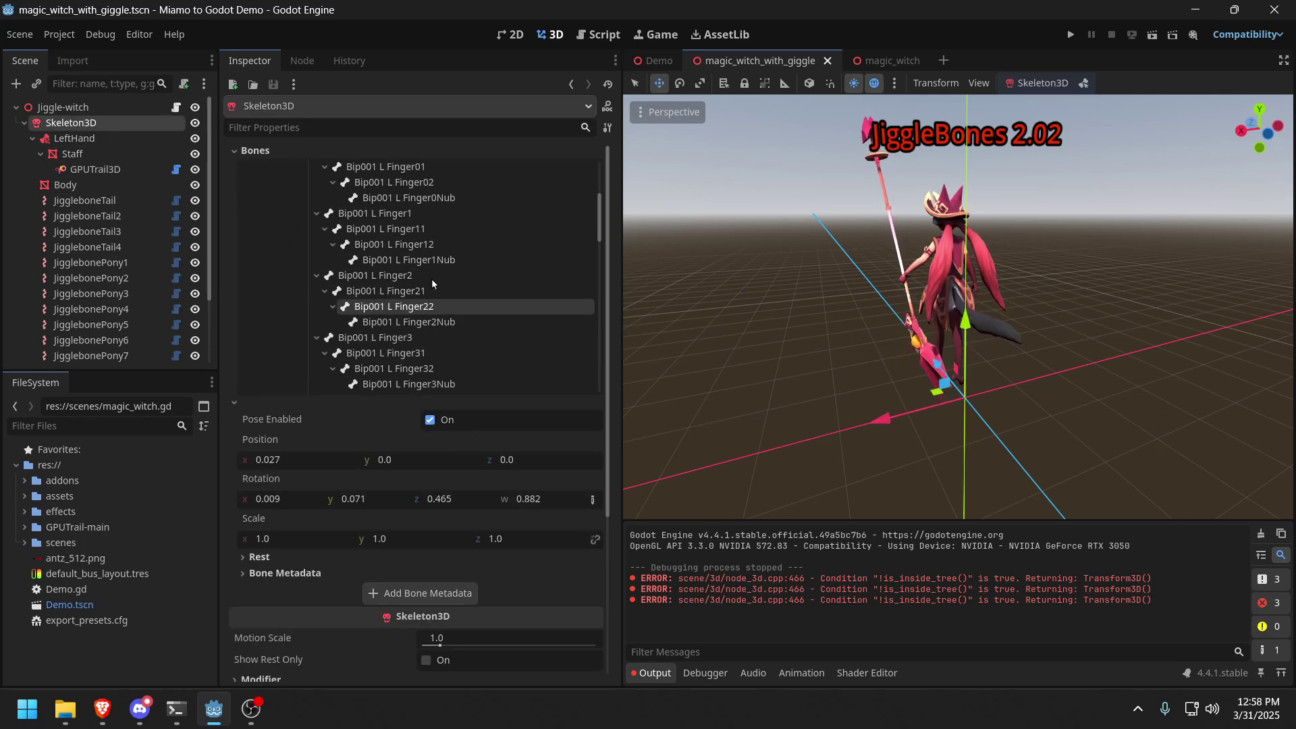
# Compare the bone name, stiffness and damping settings of JiggleboneTail, JiggleboneTail2 and JiggleboneTail3
pyautogui.click(99, 205)
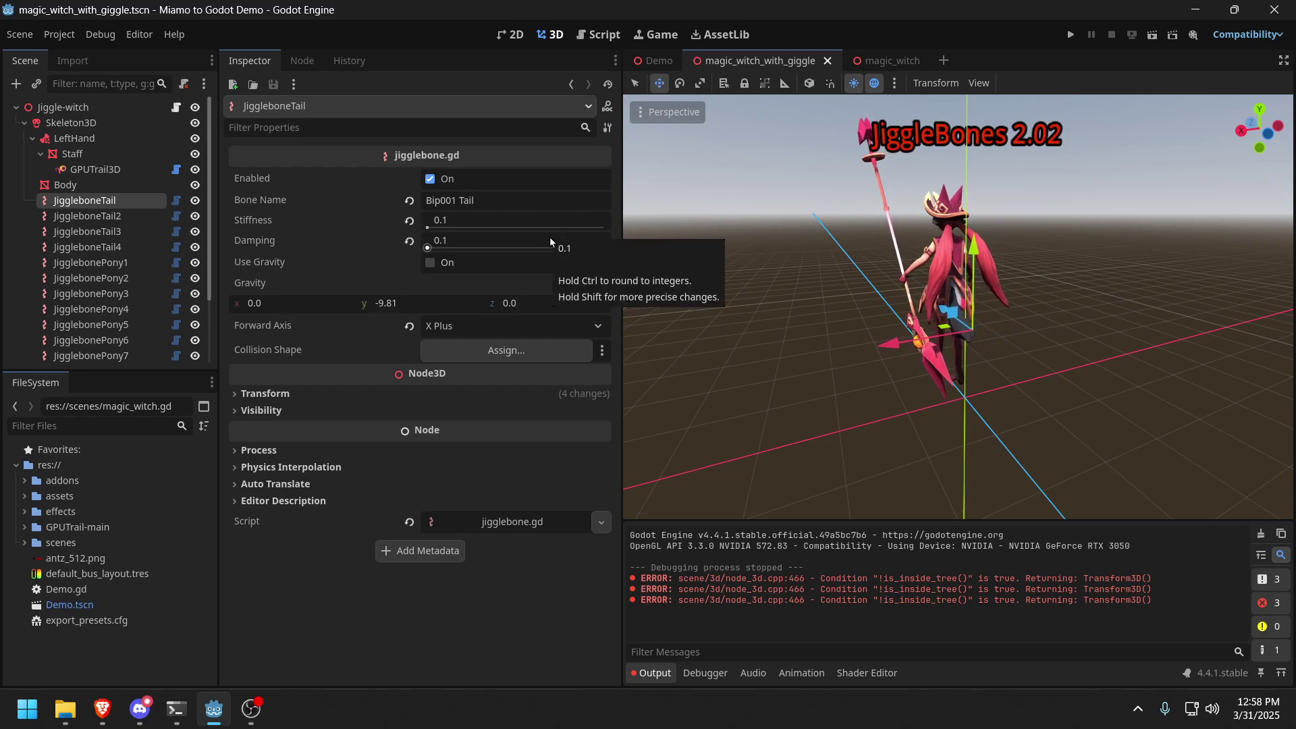
pyautogui.click(101, 217)
pyautogui.click(108, 232)
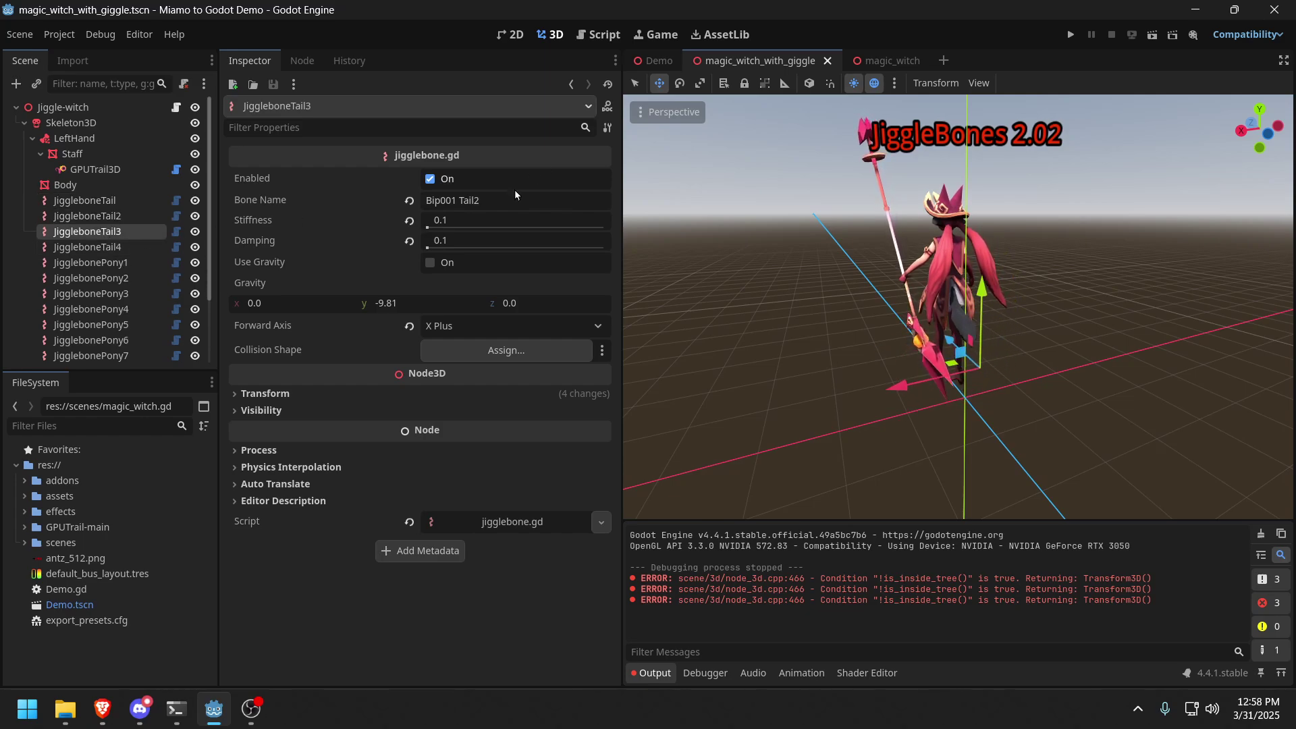
pyautogui.doubleClick(94, 231)
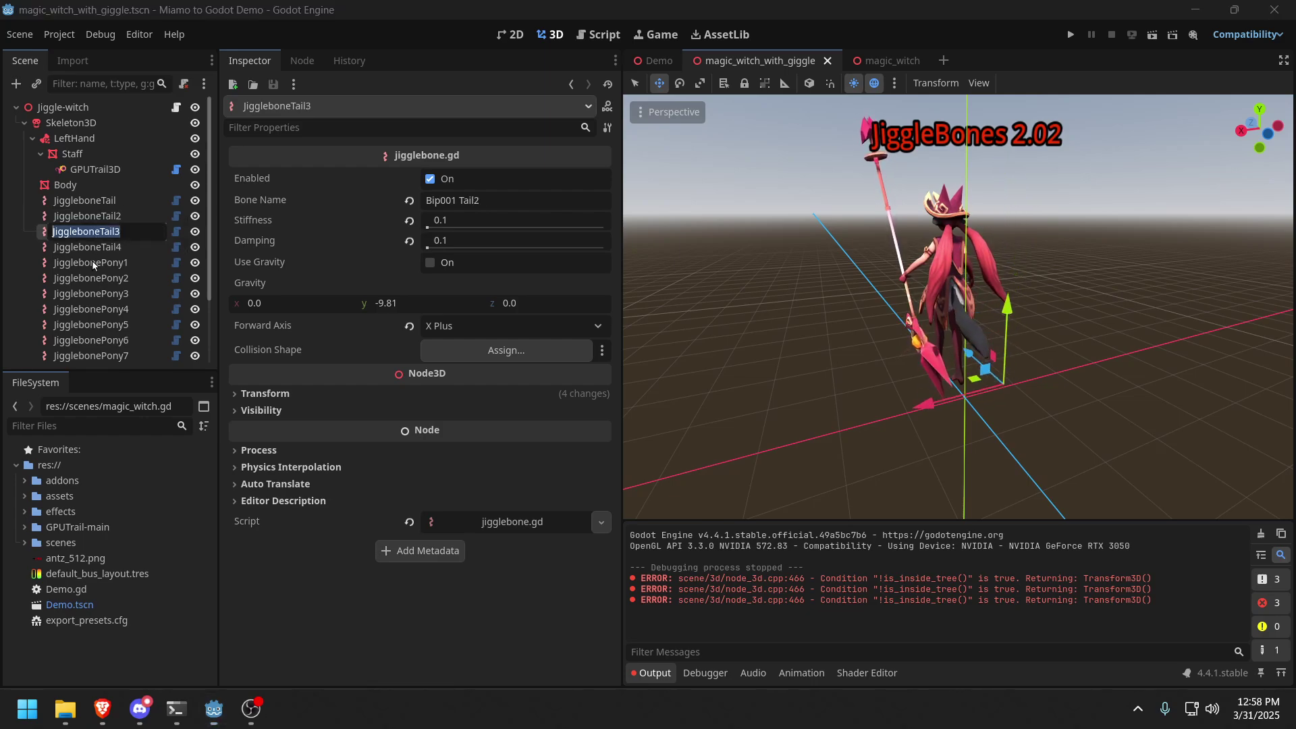
pyautogui.press('Escape')
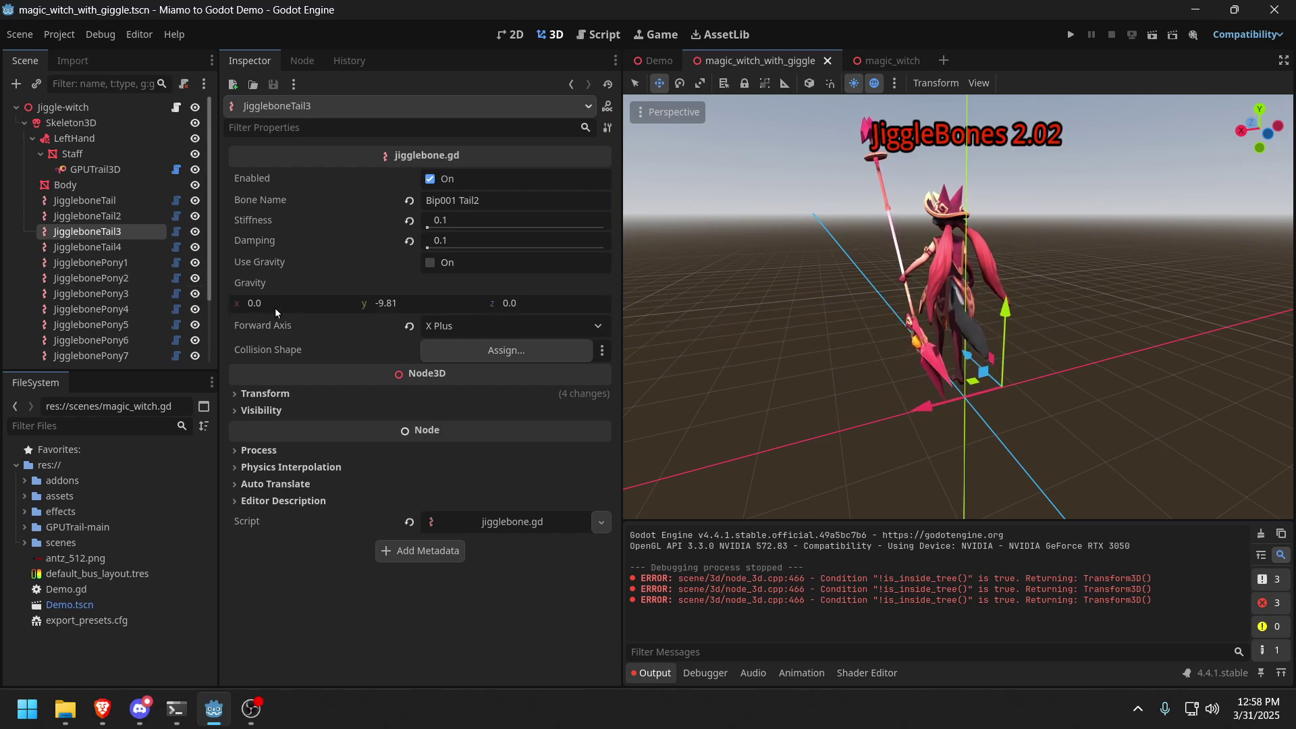
# Try moving the Jiggle-witch root node to about -0.388 m on the X axis, and undo the move
pyautogui.click(93, 110)
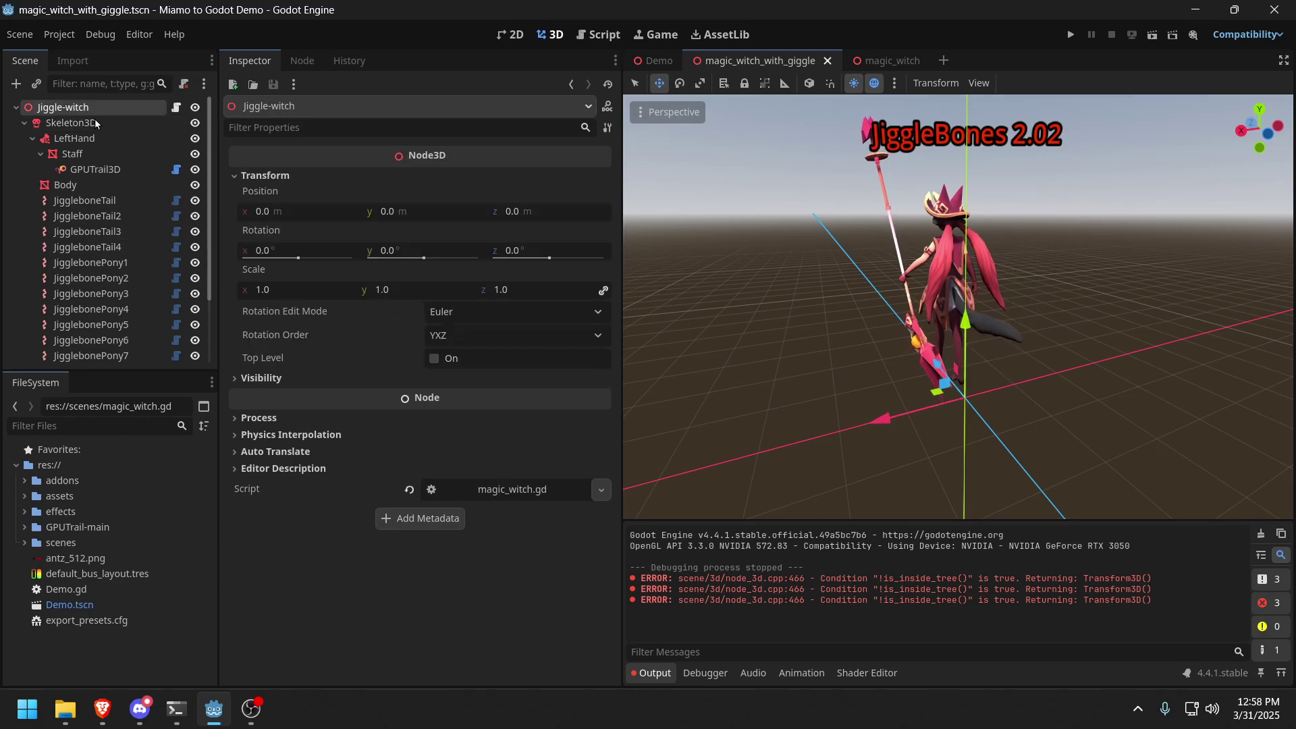
pyautogui.moveTo(882, 424); pyautogui.dragTo(914, 439)
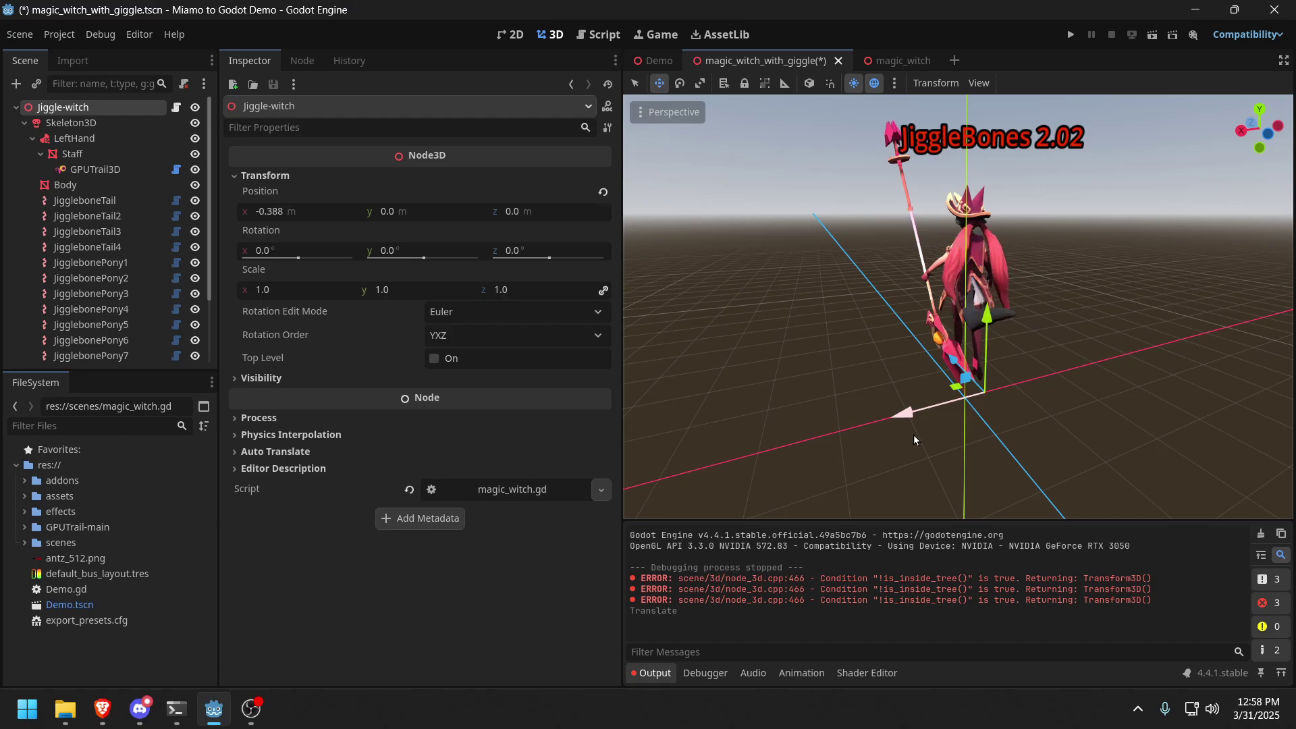
pyautogui.hotkey('ctrl', 'z')
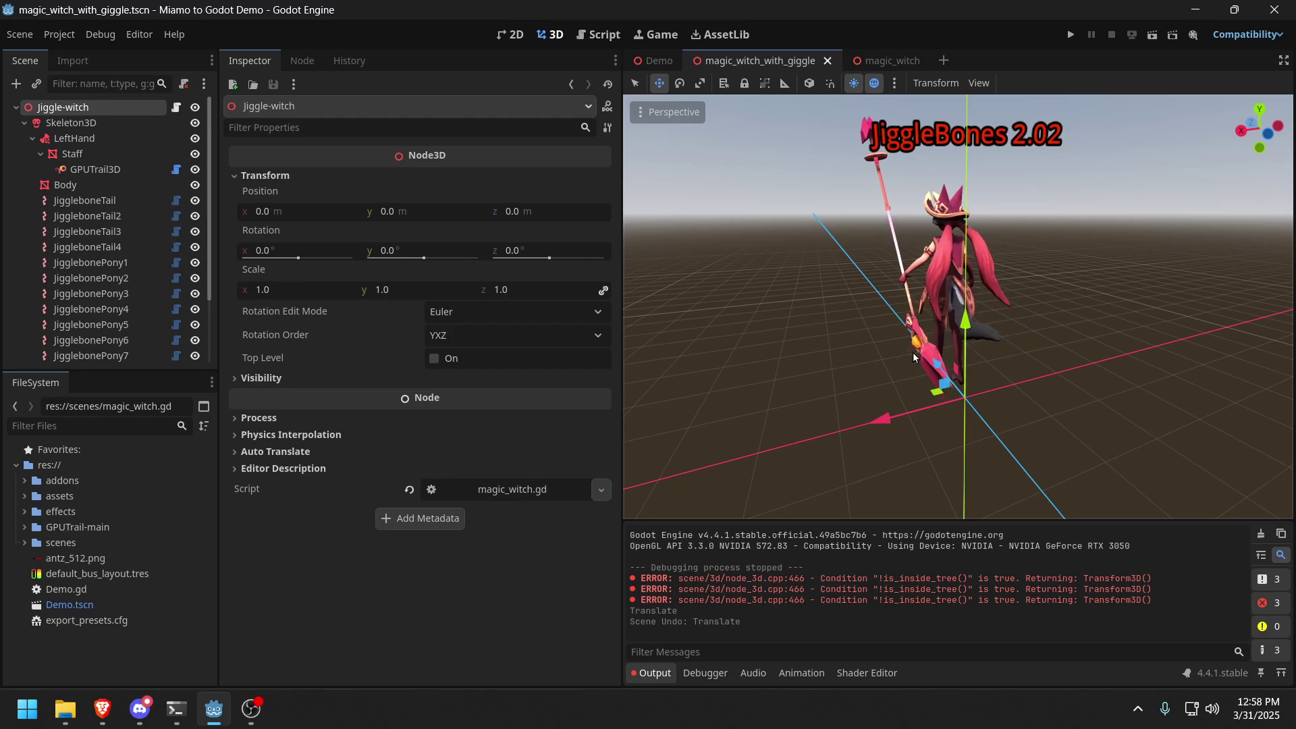
# Check the JiggleboneTail4 and JigglebonePony2 nodes and switch to the magic_witch scene
pyautogui.click(87, 247)
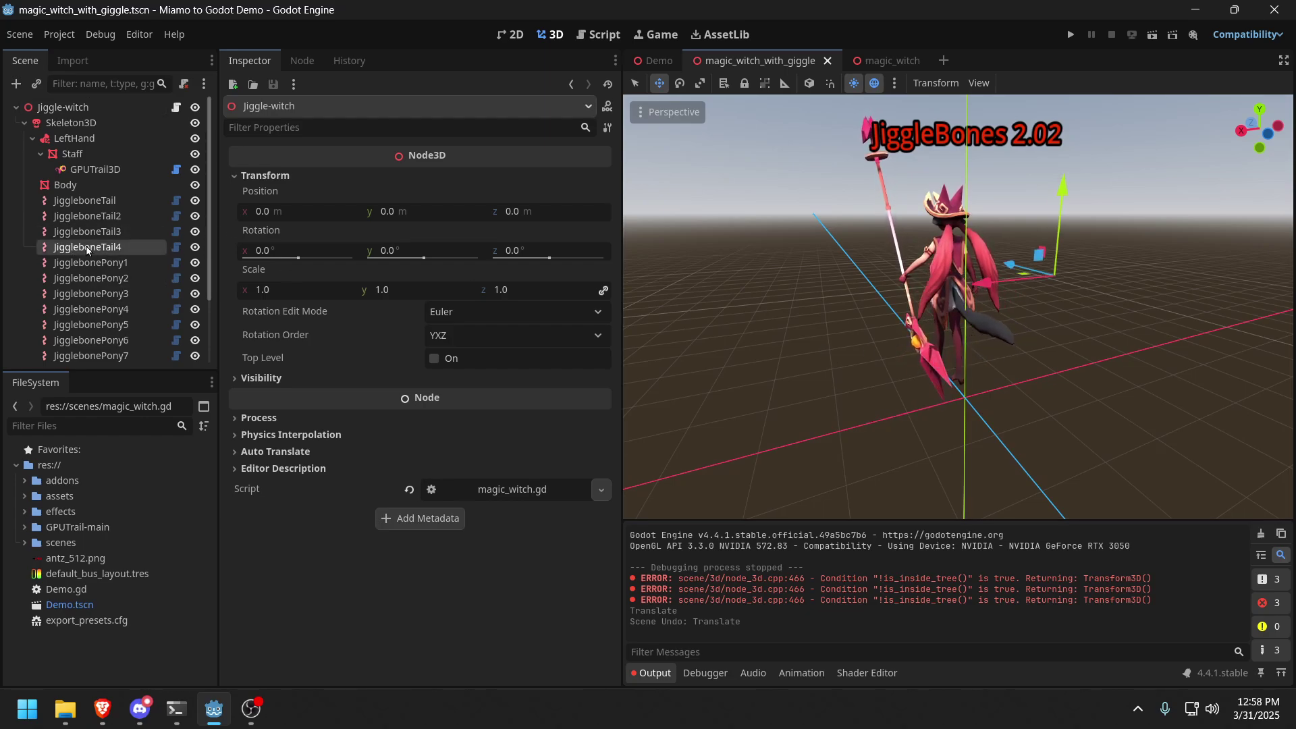
pyautogui.click(90, 278)
pyautogui.moveTo(653, 73)
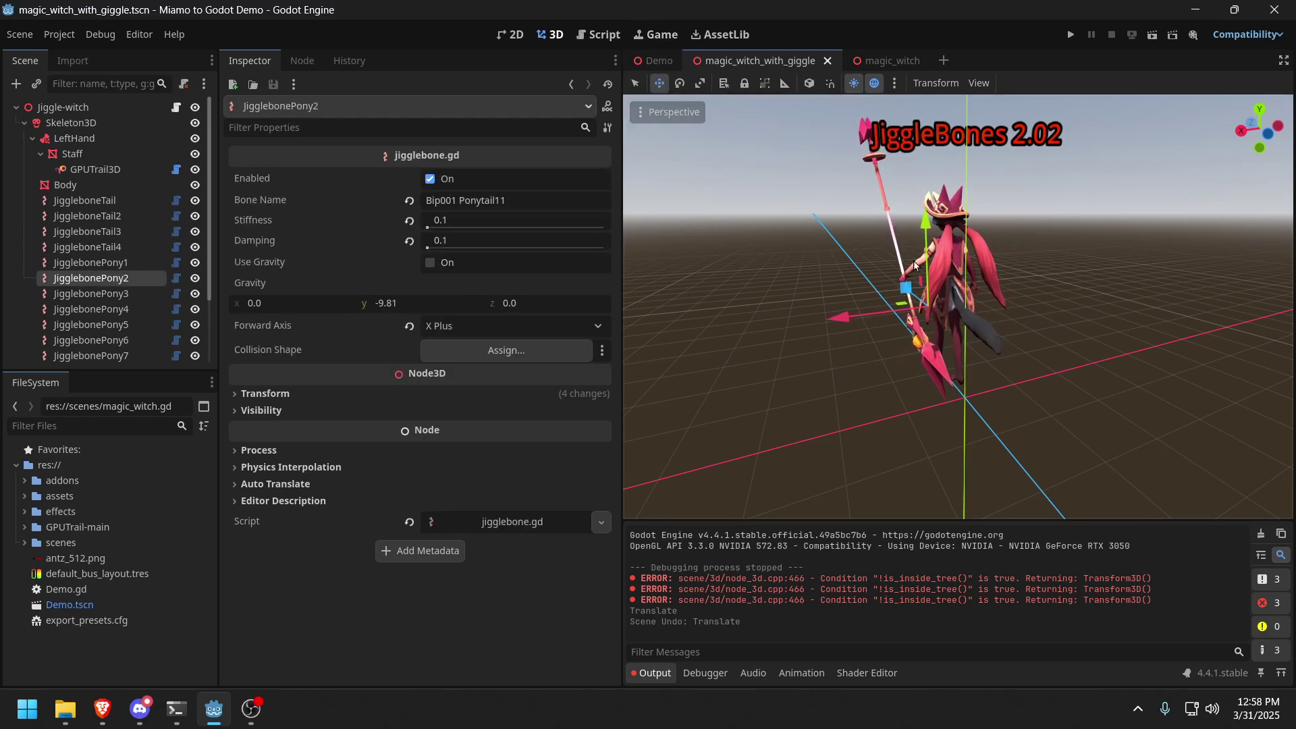
pyautogui.moveTo(880, 65)
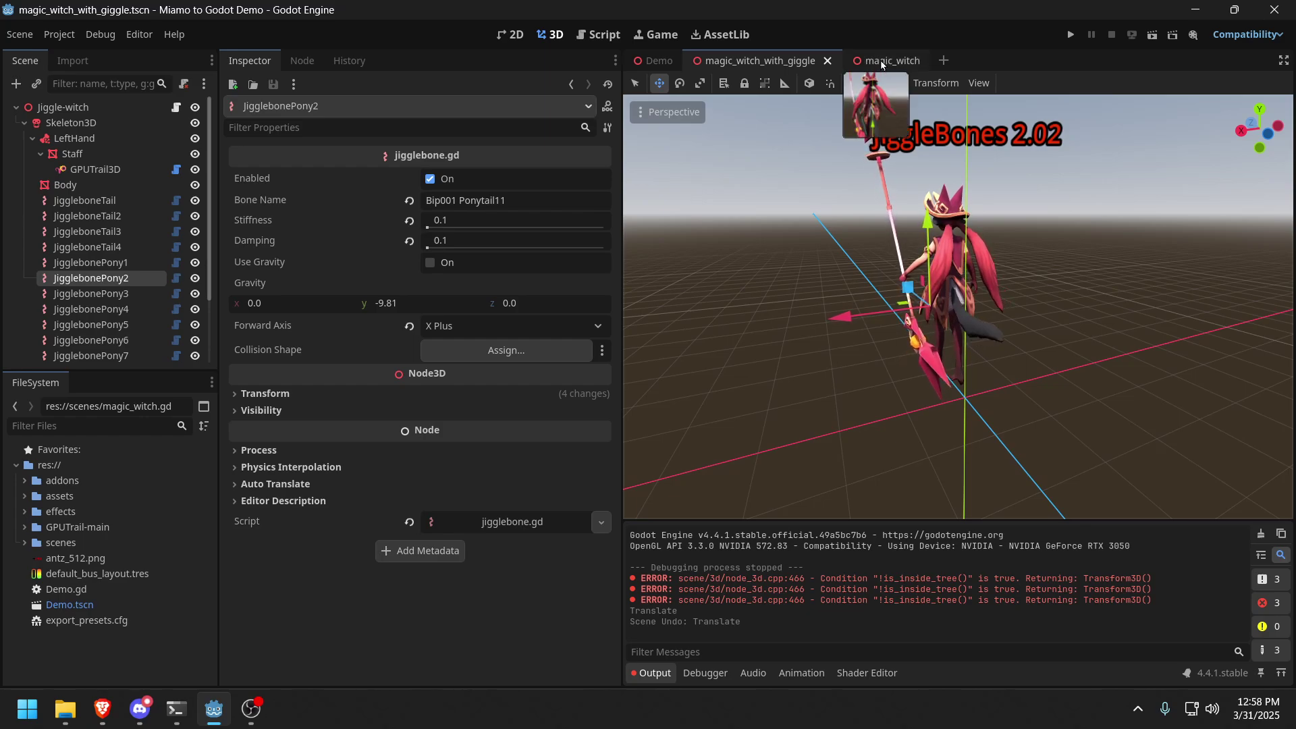
pyautogui.click(881, 62)
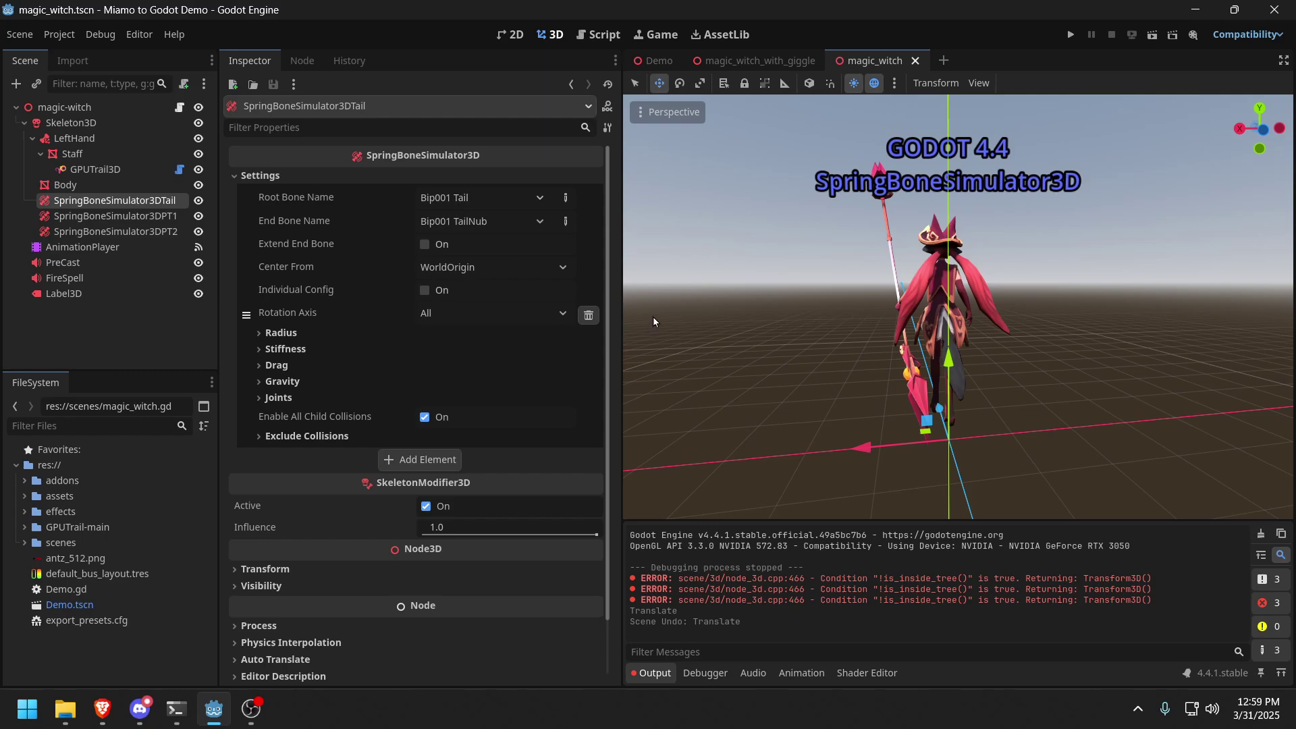
# Review the settings of the two ponytail SpringBoneSimulator3D nodes and the tail simulator
pyautogui.click(135, 217)
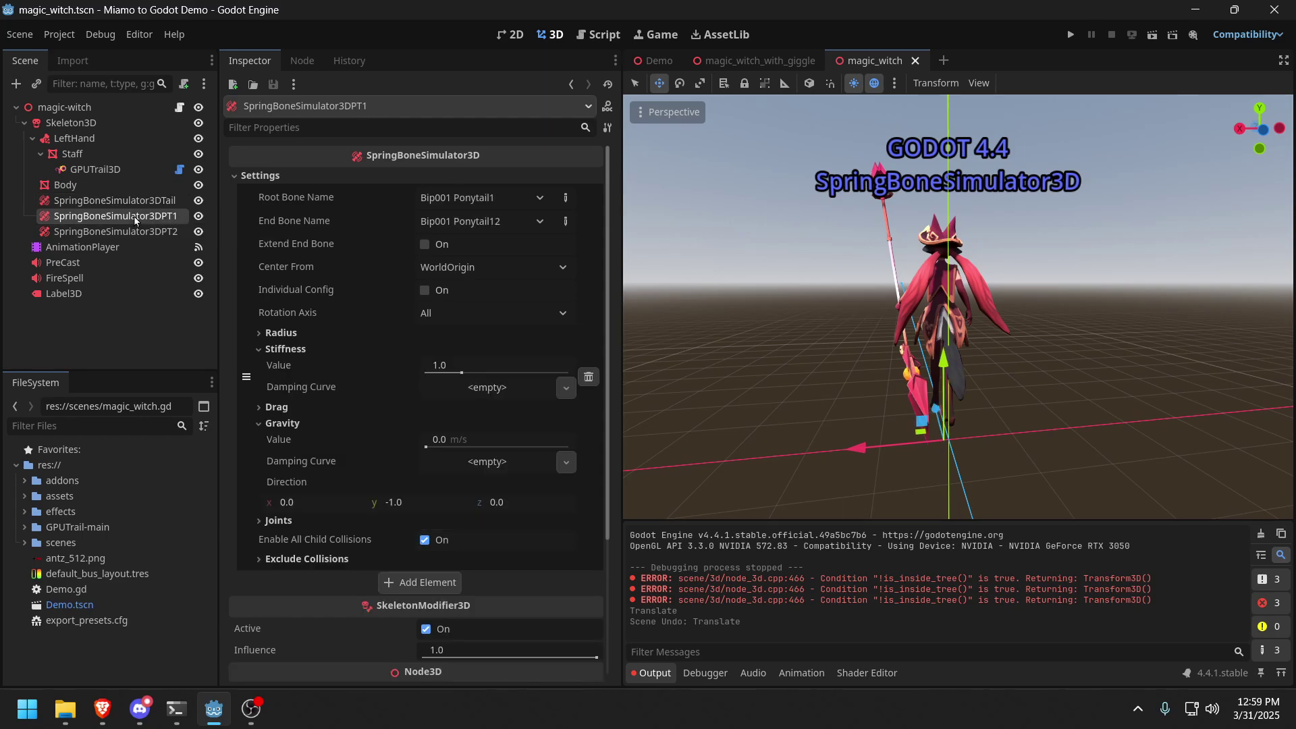
pyautogui.click(144, 235)
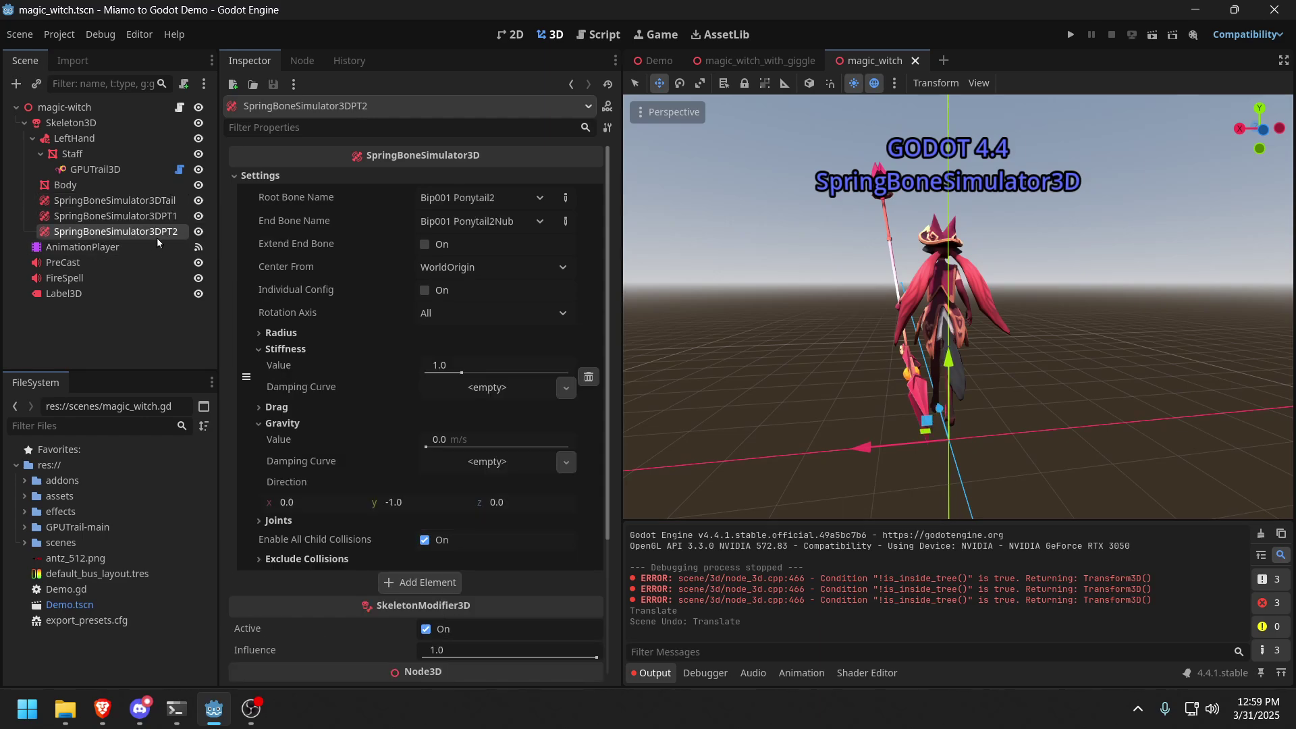
pyautogui.click(111, 201)
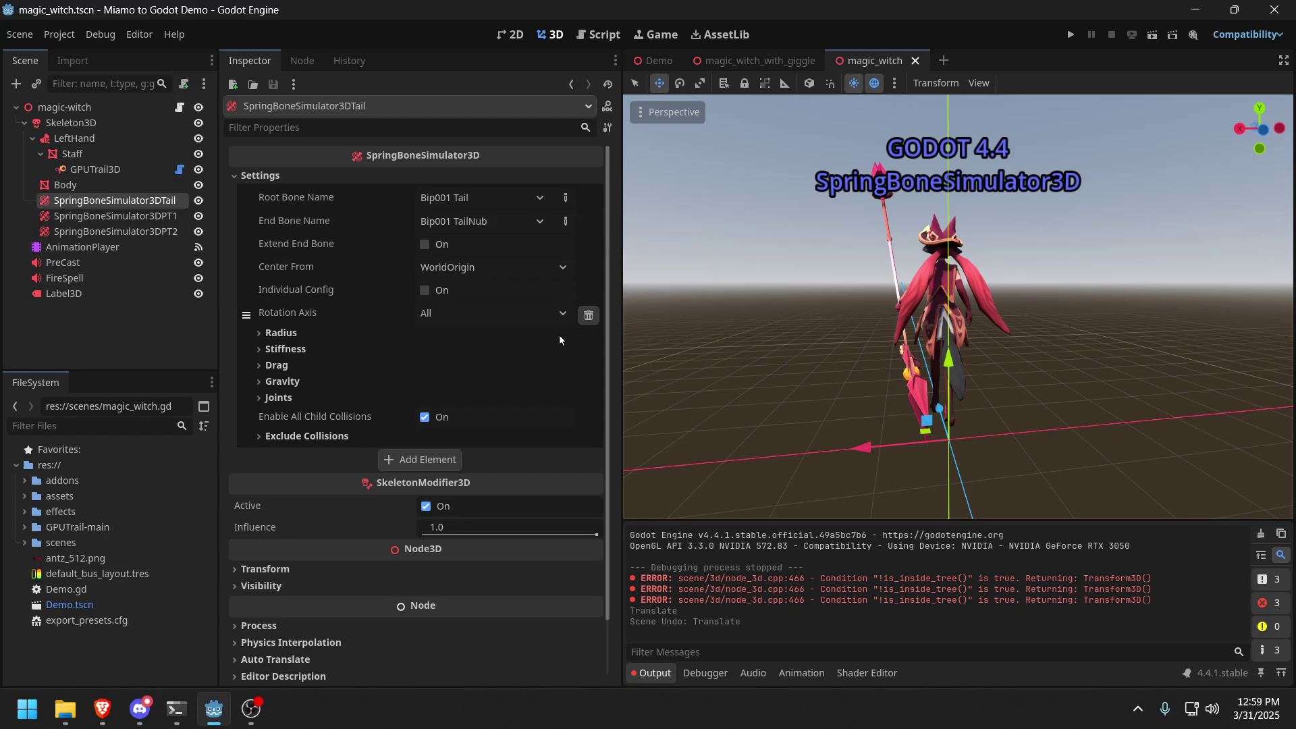
# Inspect the bones available as root bone and end bone for SpringBoneSimulator3DTail, leaving both selections as they are
pyautogui.click(540, 198)
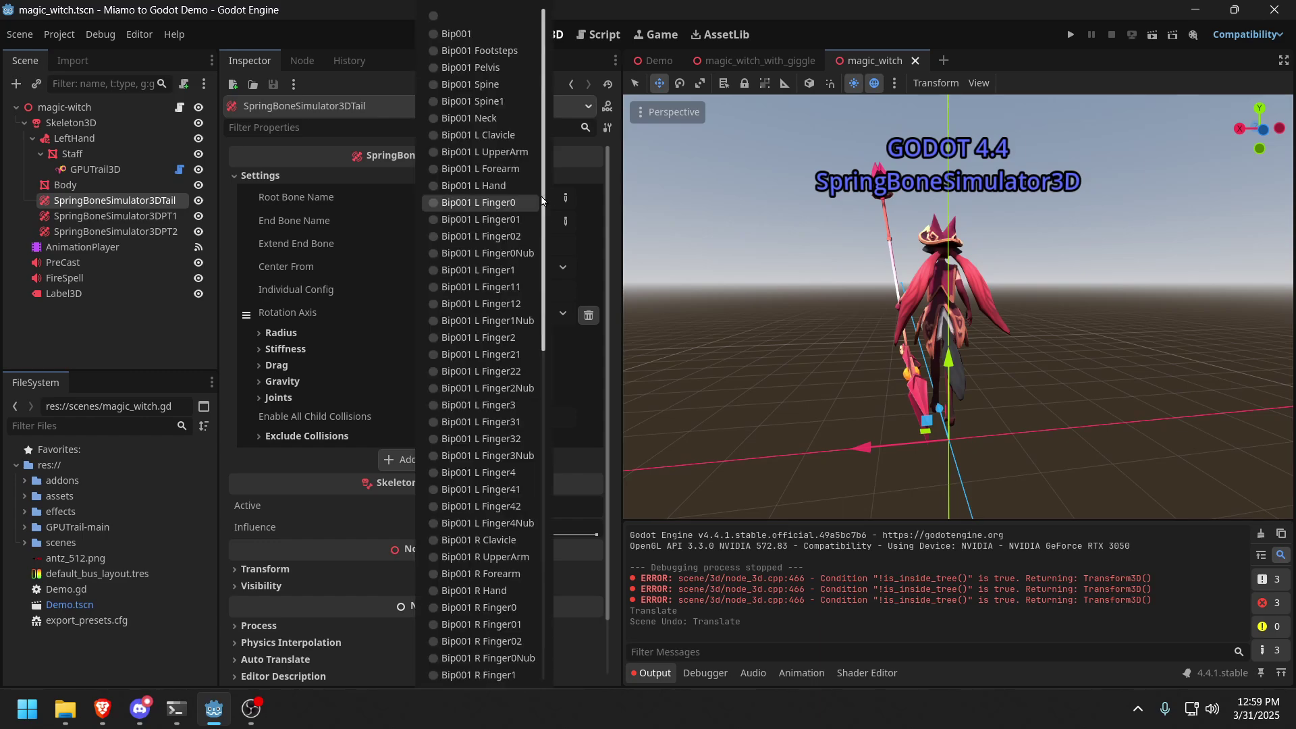
pyautogui.scroll(-10, 479, 470)
pyautogui.scroll(-1, 395, 670)
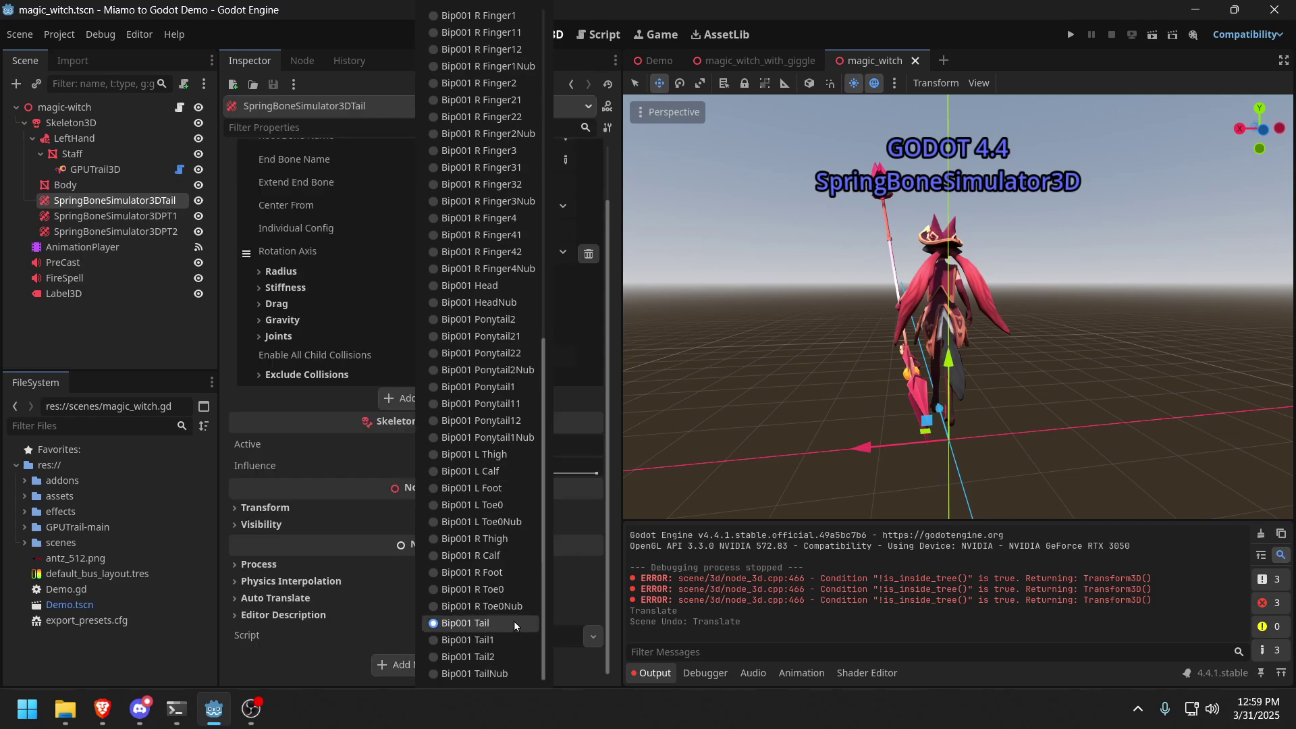
pyautogui.click(327, 184)
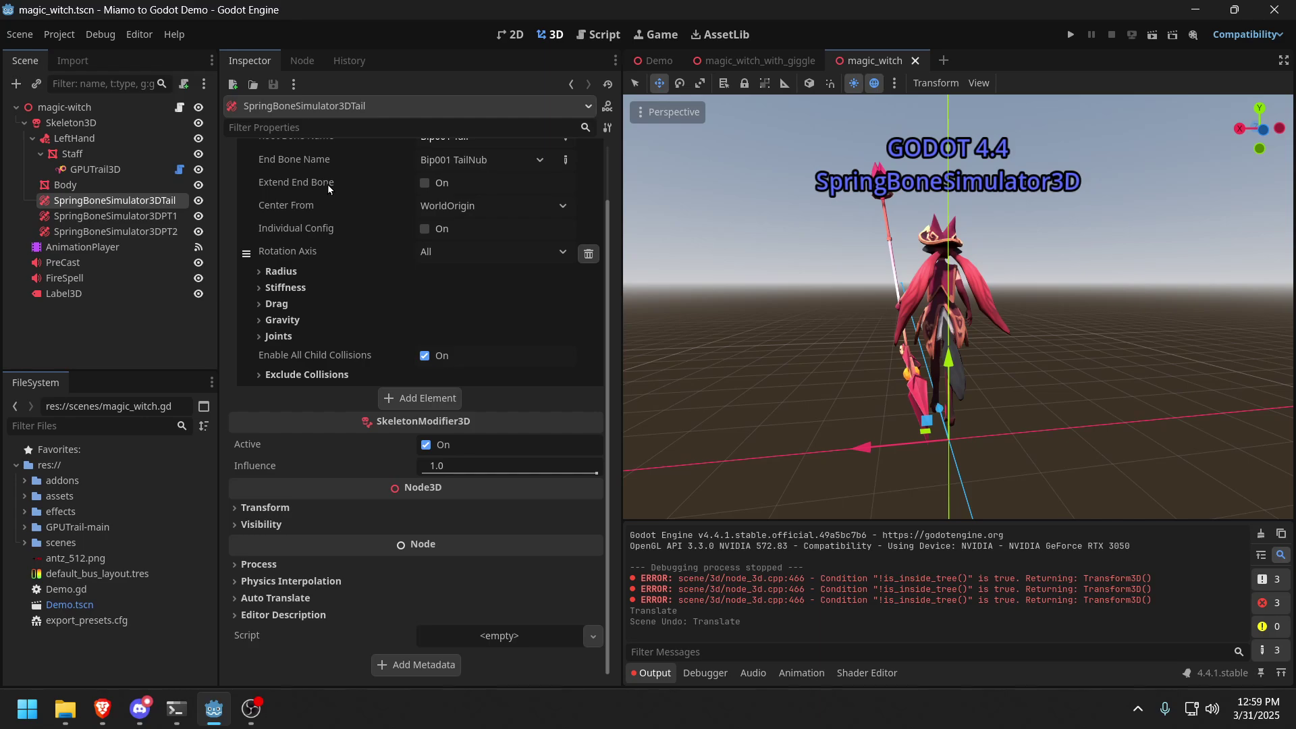
pyautogui.scroll(1, 318, 228)
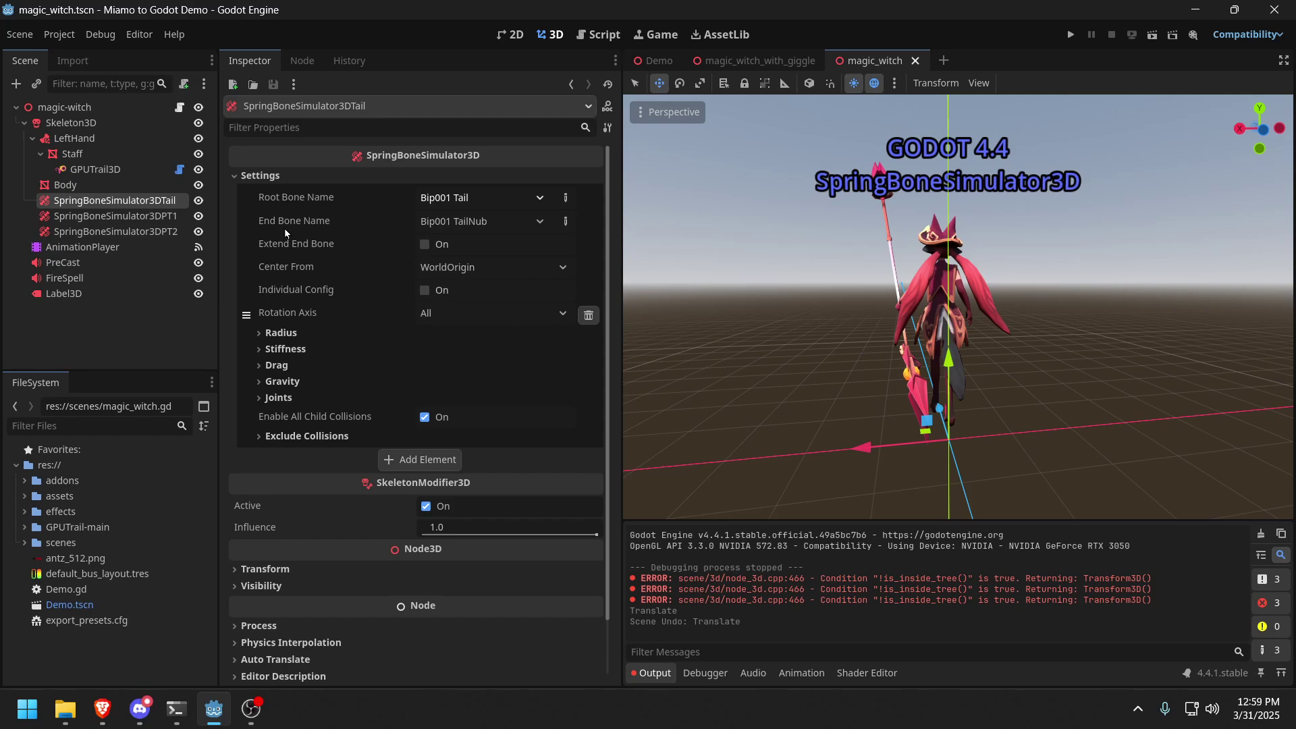
pyautogui.click(540, 222)
pyautogui.scroll(-1, 538, 491)
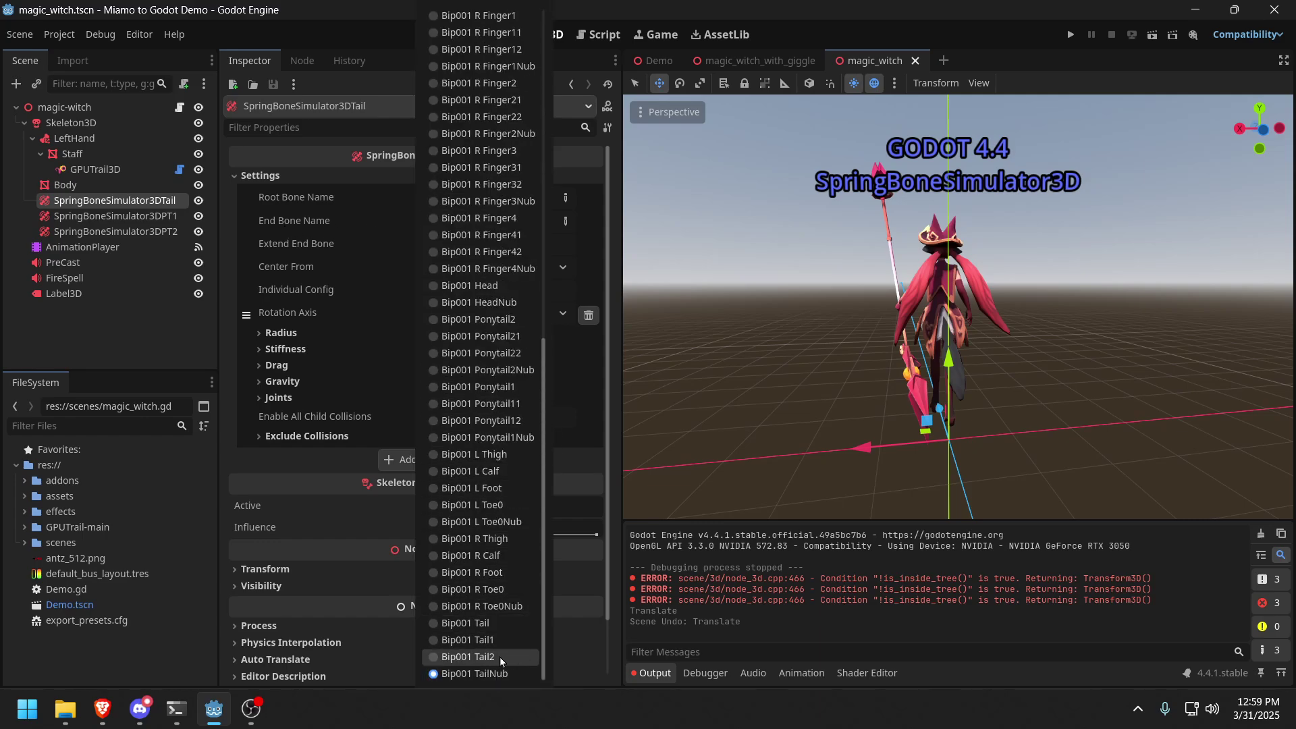
pyautogui.click(313, 196)
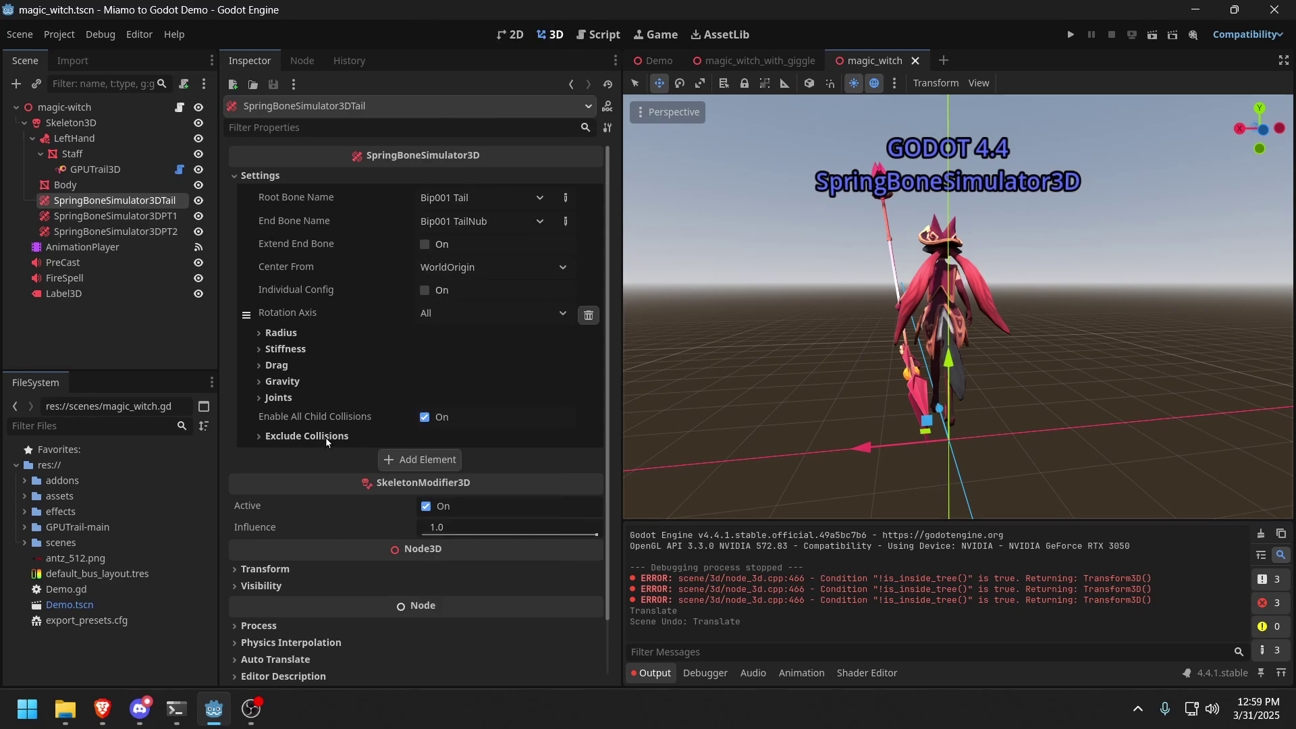
# Examine the per-bone joint settings of SpringBoneSimulator3DTail and collapse the joint list
pyautogui.click(259, 398)
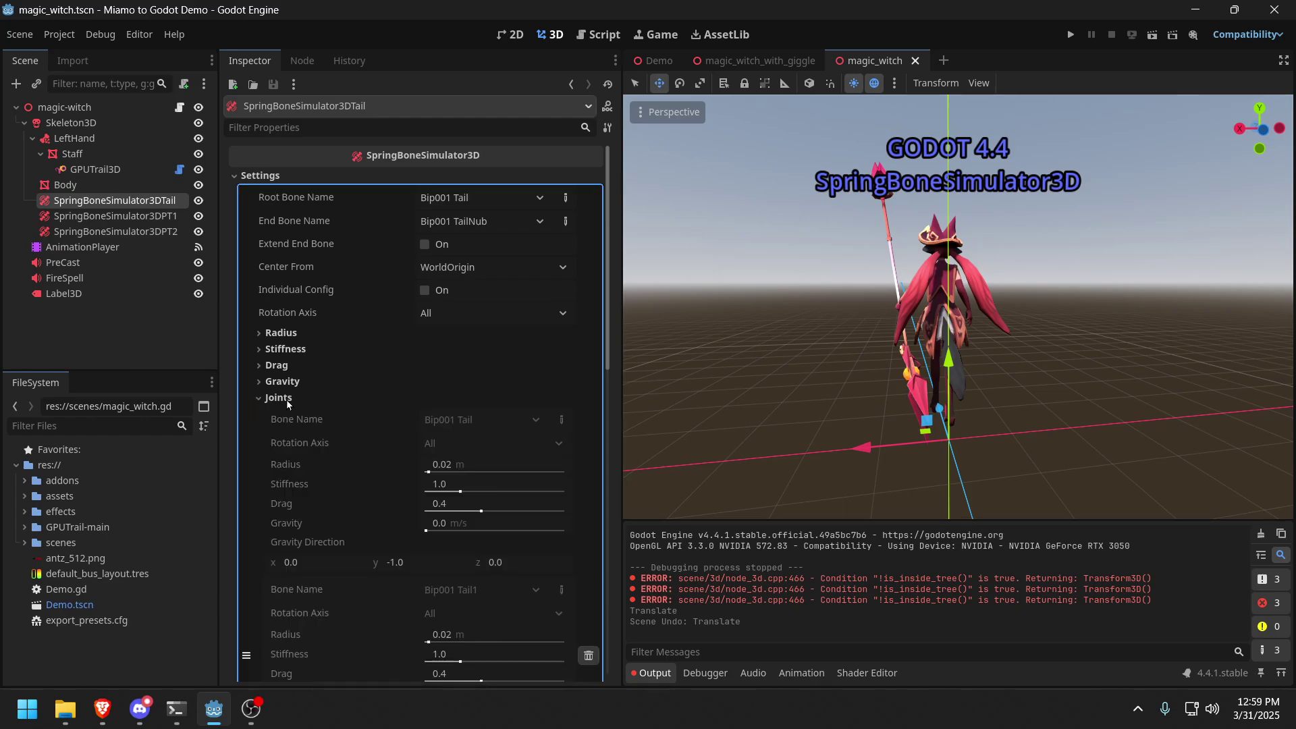
pyautogui.scroll(-5, 337, 395)
pyautogui.scroll(6, 459, 405)
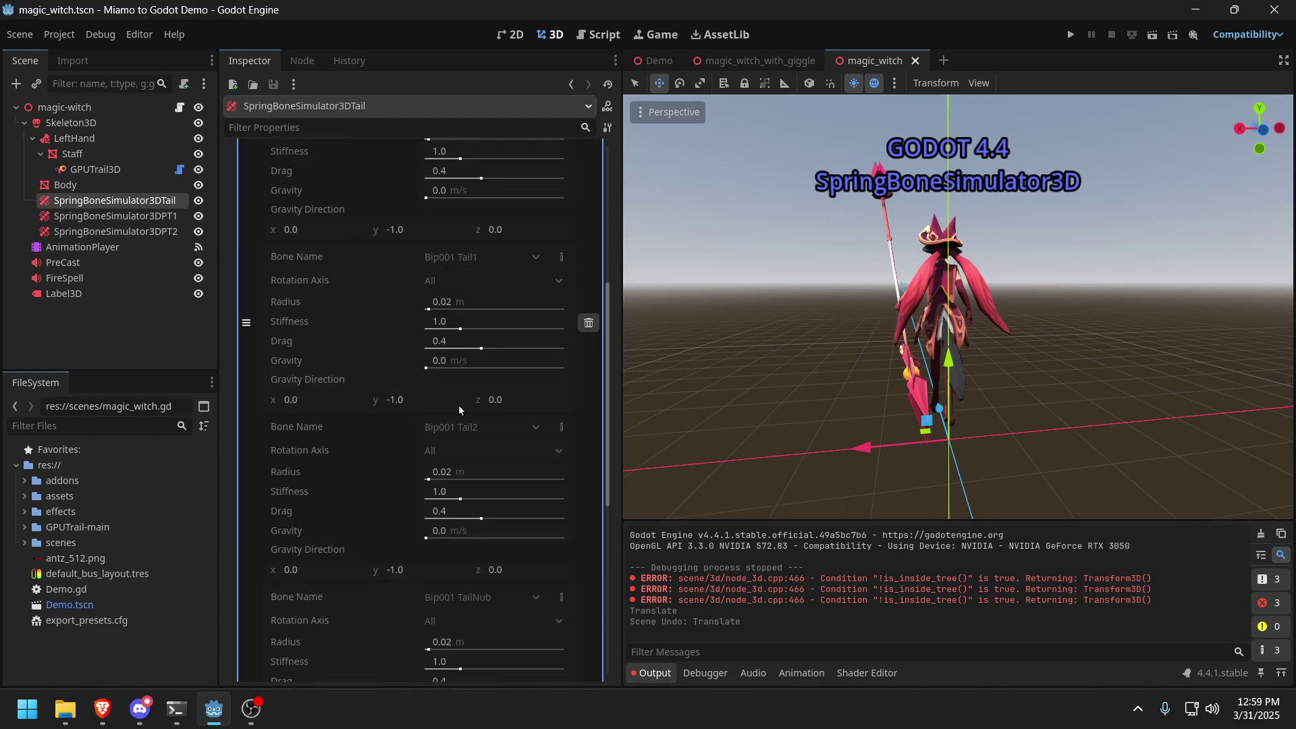
pyautogui.scroll(-2, 451, 293)
pyautogui.scroll(-3, 473, 601)
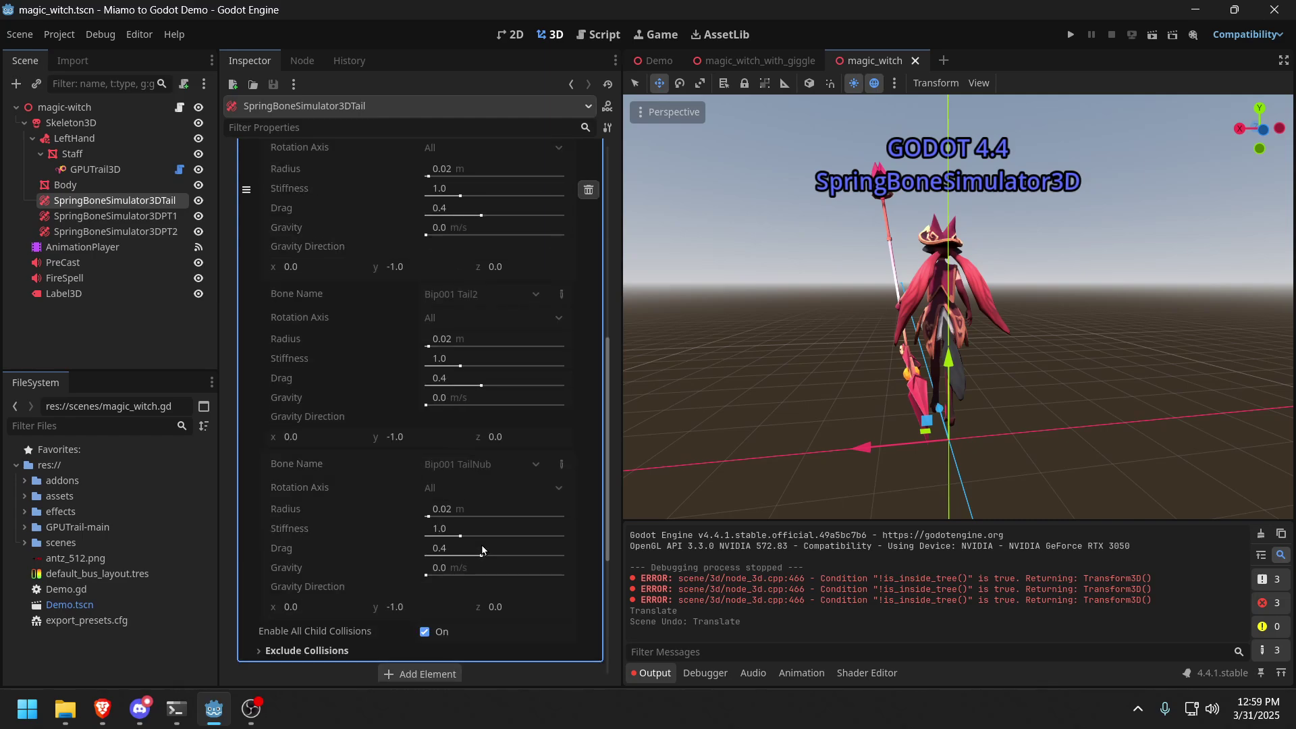
pyautogui.scroll(10, 482, 477)
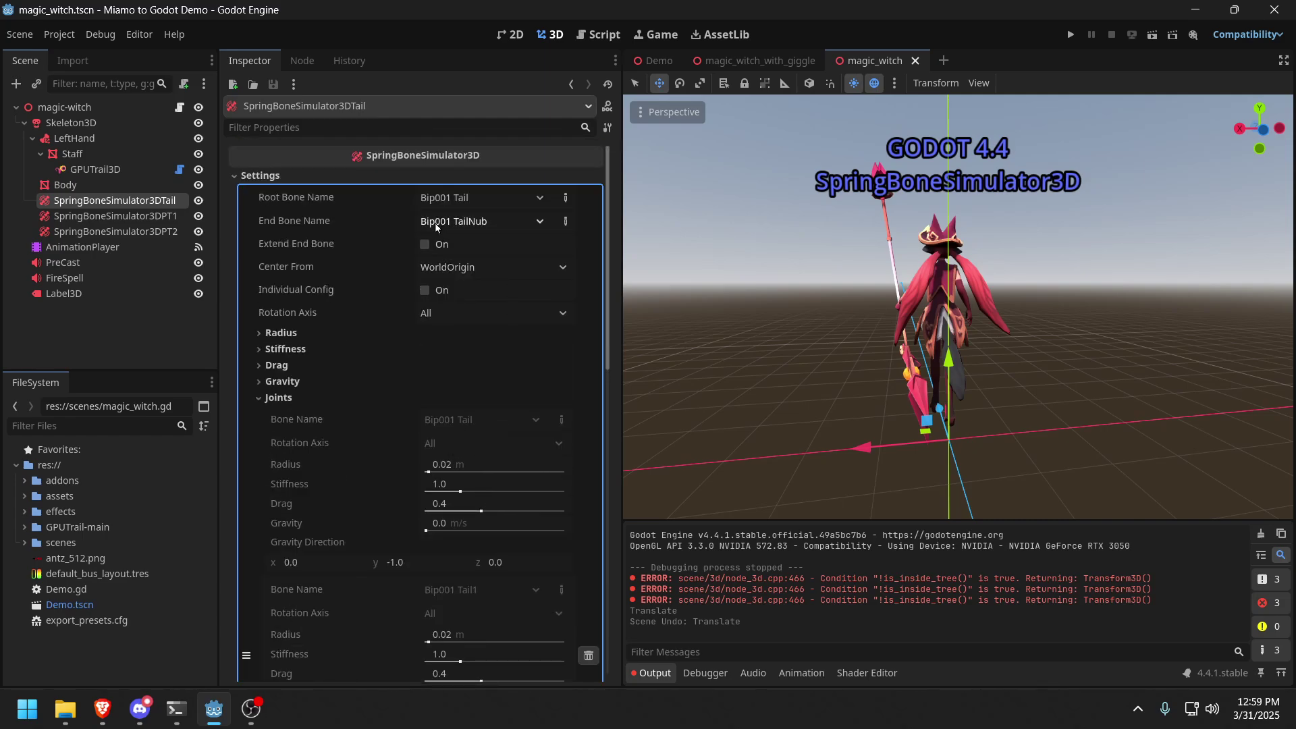
pyautogui.click(259, 398)
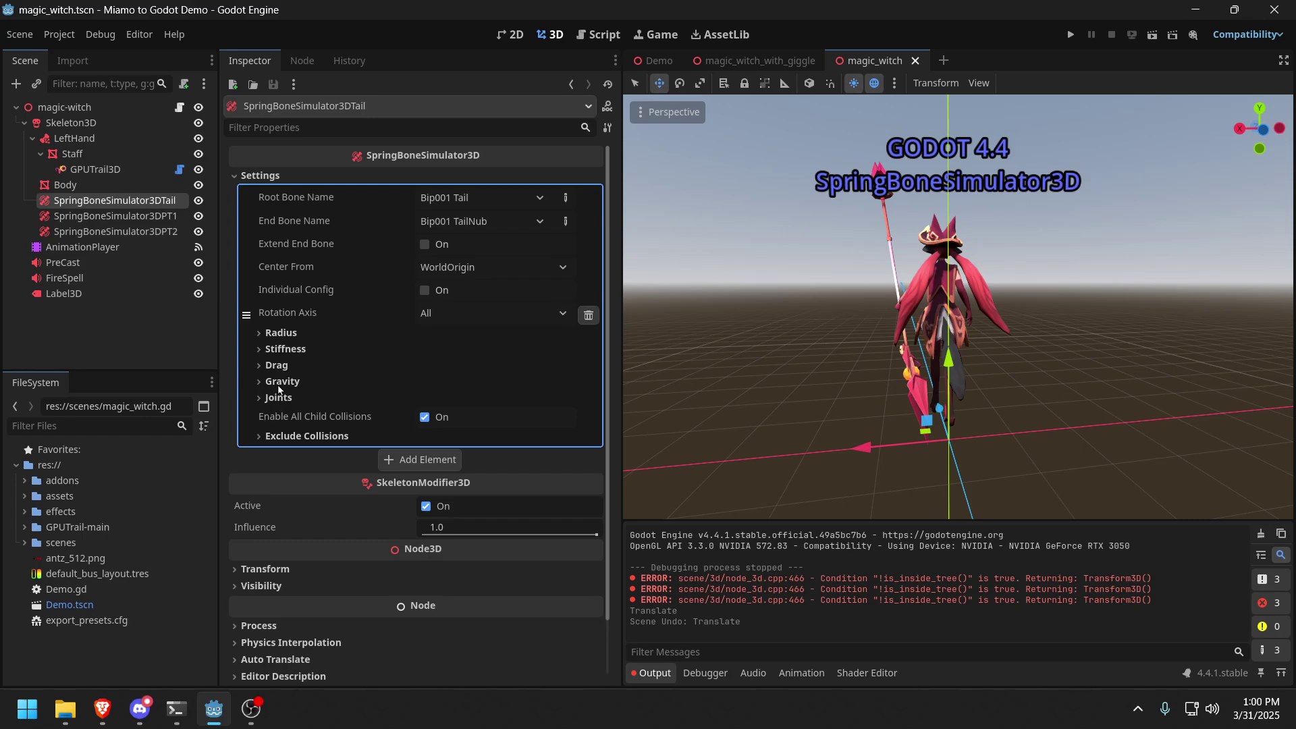
pyautogui.scroll(-2, 277, 378)
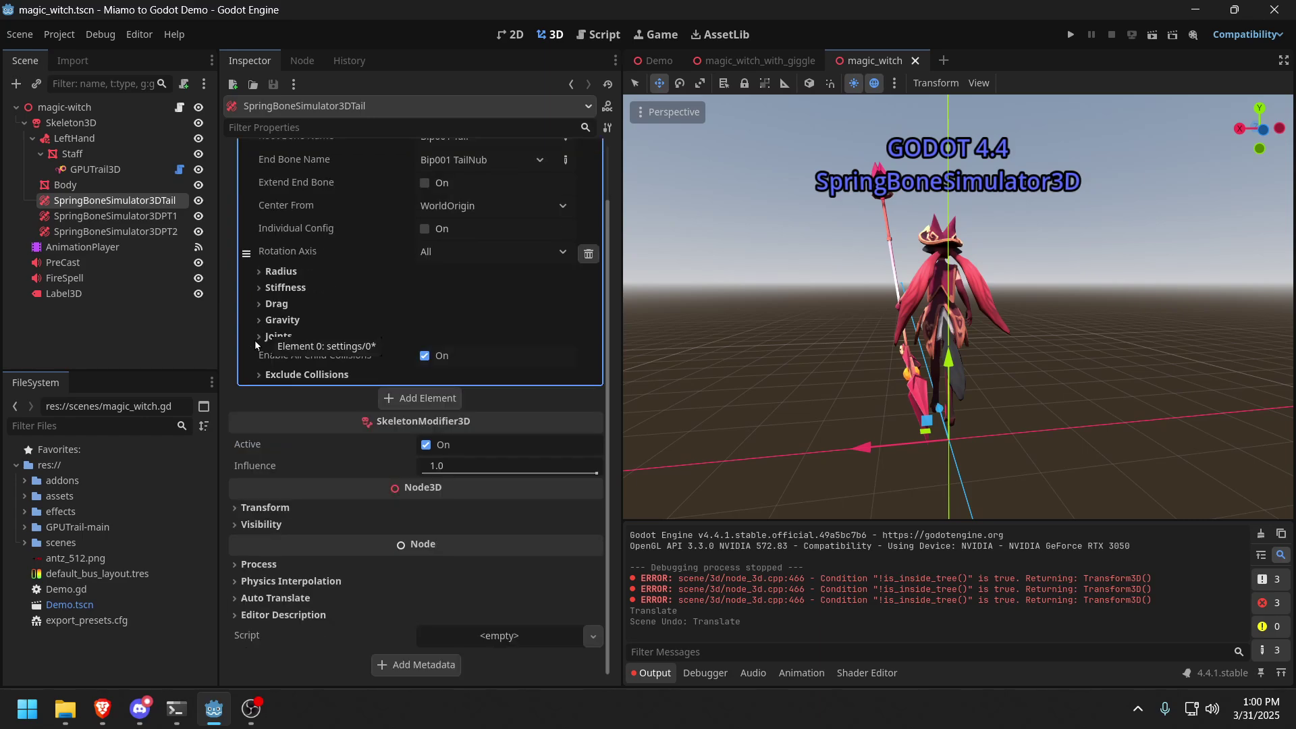
# Enable Individual Config on SpringBoneSimulator3DTail, examine the editable per-bone joint settings, turn it back off and collapse the joint list
pyautogui.click(258, 336)
pyautogui.click(425, 229)
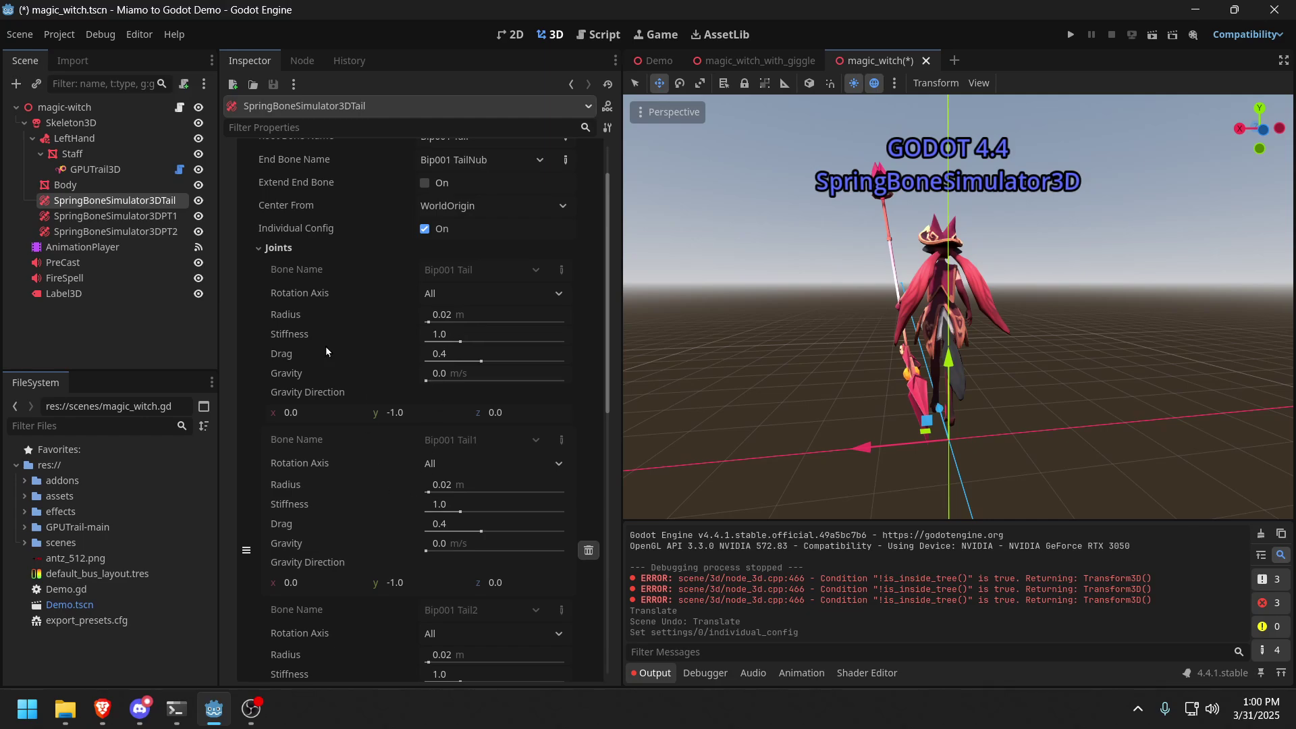
pyautogui.scroll(-5, 358, 465)
pyautogui.scroll(-2, 367, 418)
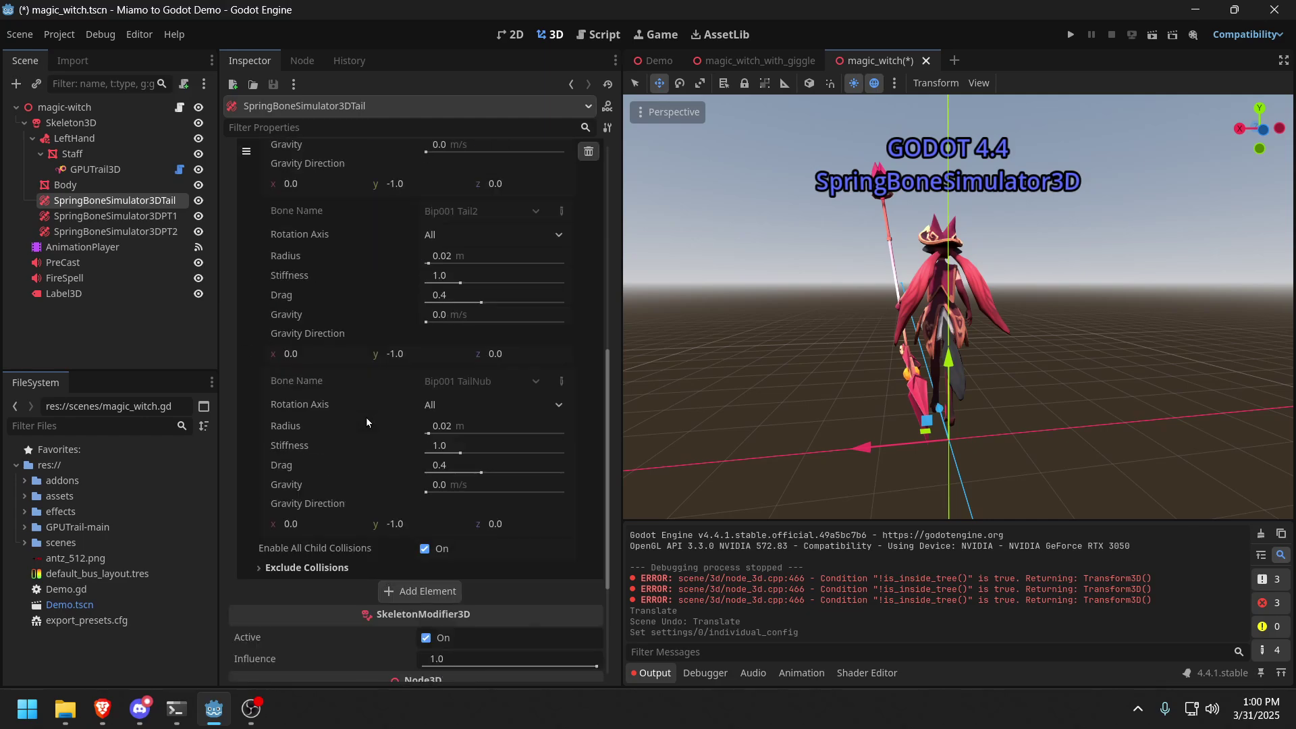
pyautogui.scroll(3, 372, 475)
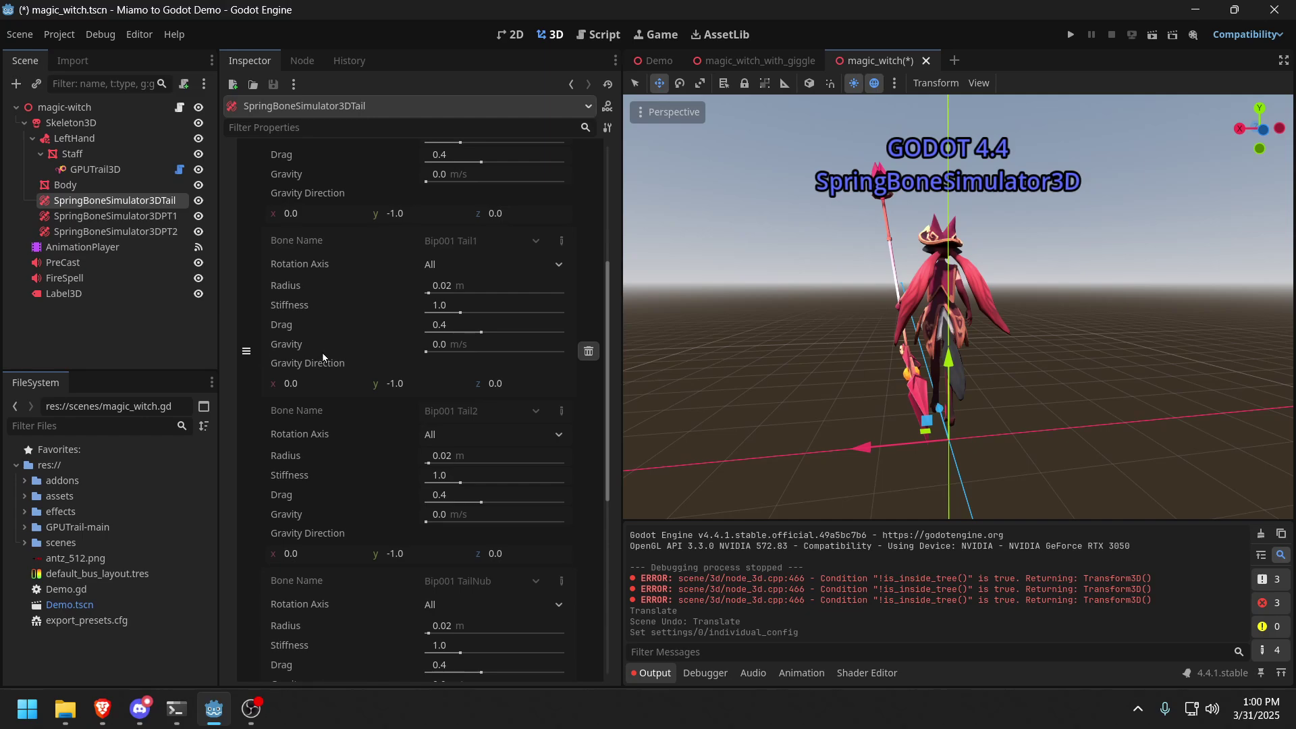
pyautogui.scroll(3, 396, 363)
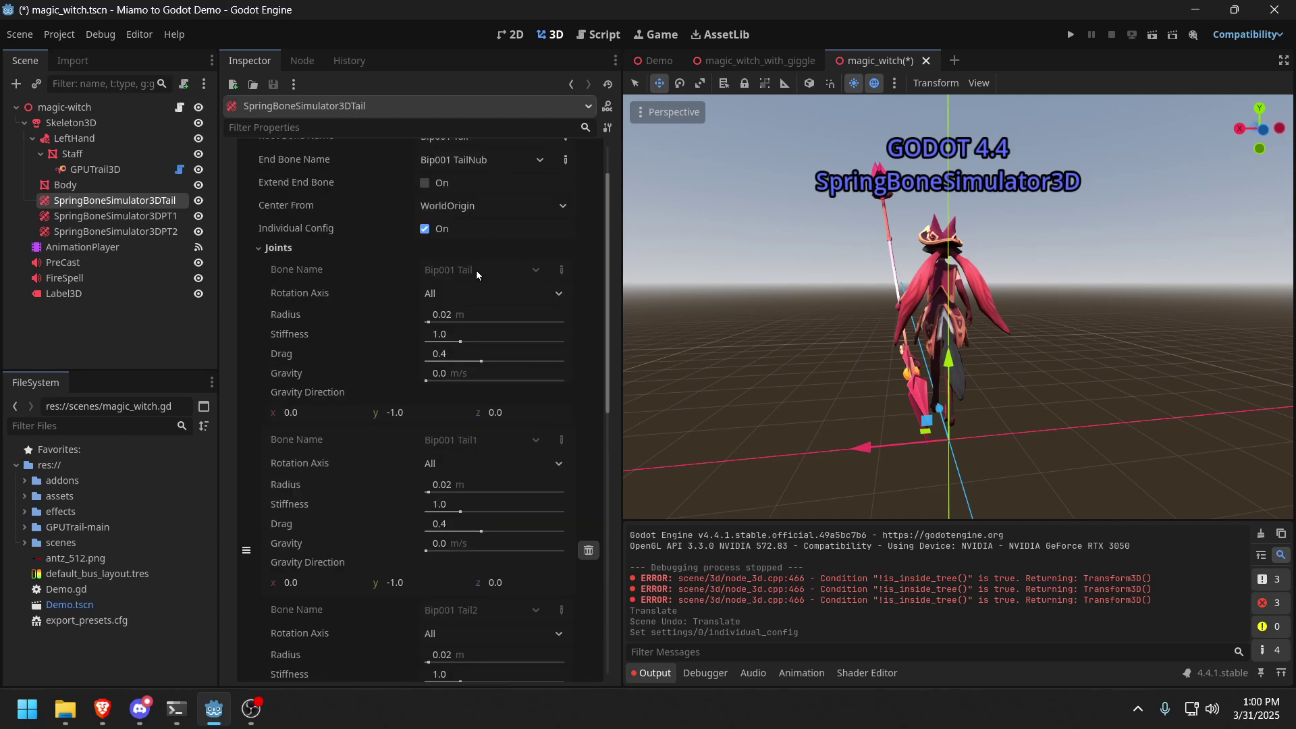
pyautogui.click(424, 229)
pyautogui.scroll(2, 460, 509)
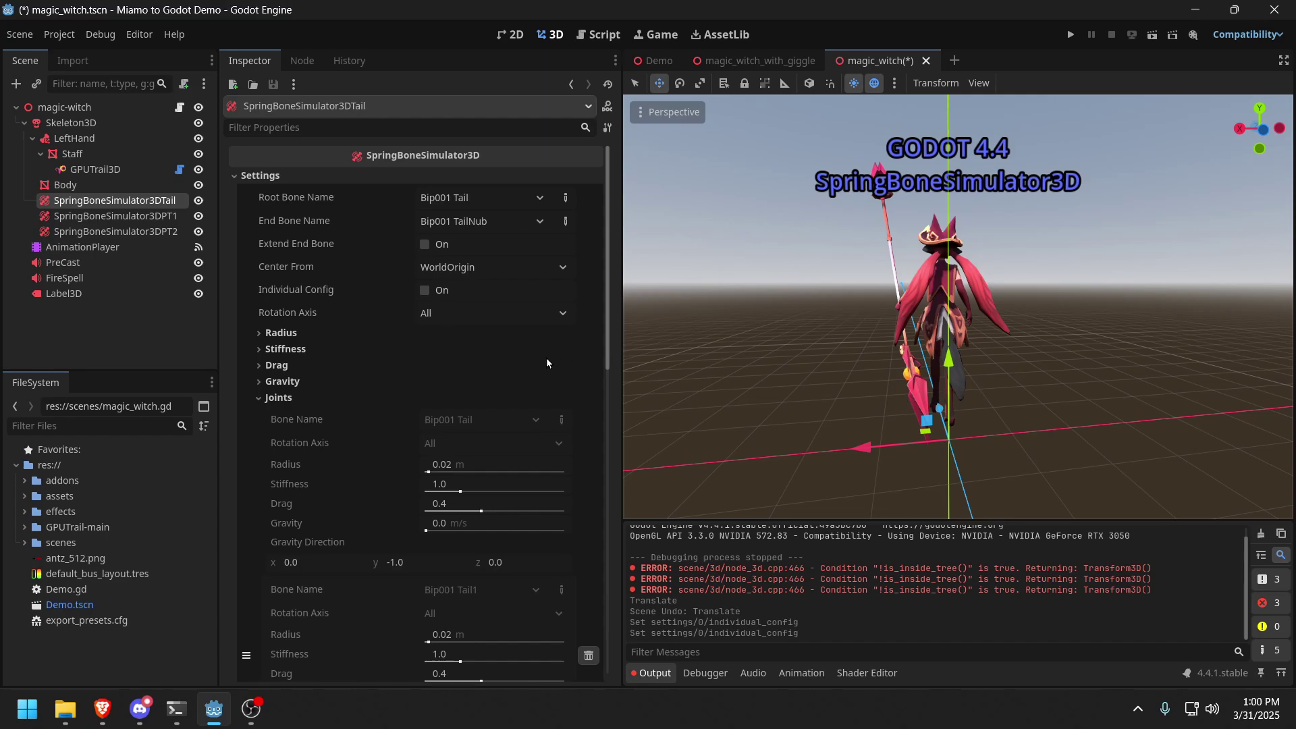
pyautogui.click(259, 399)
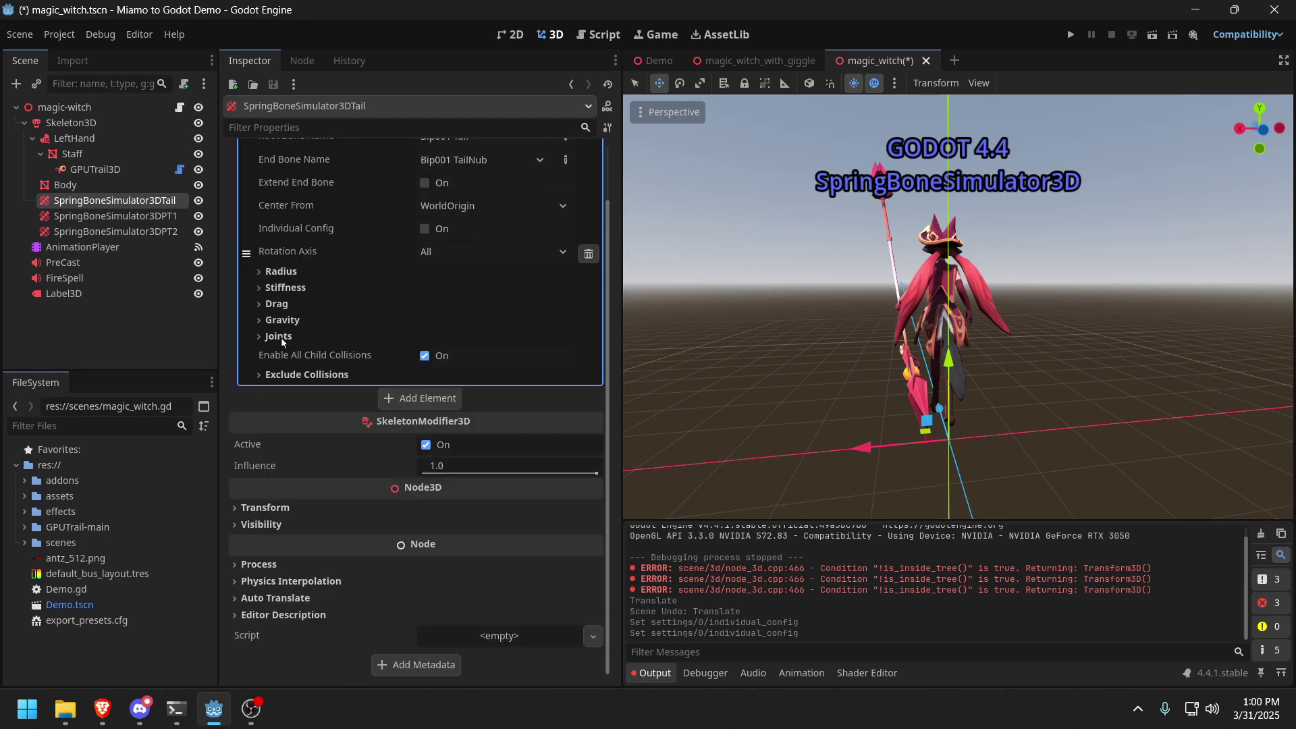
# Review the shared Stiffness and Gravity settings of SpringBoneSimulator3DTail and collapse both groups
pyautogui.click(258, 288)
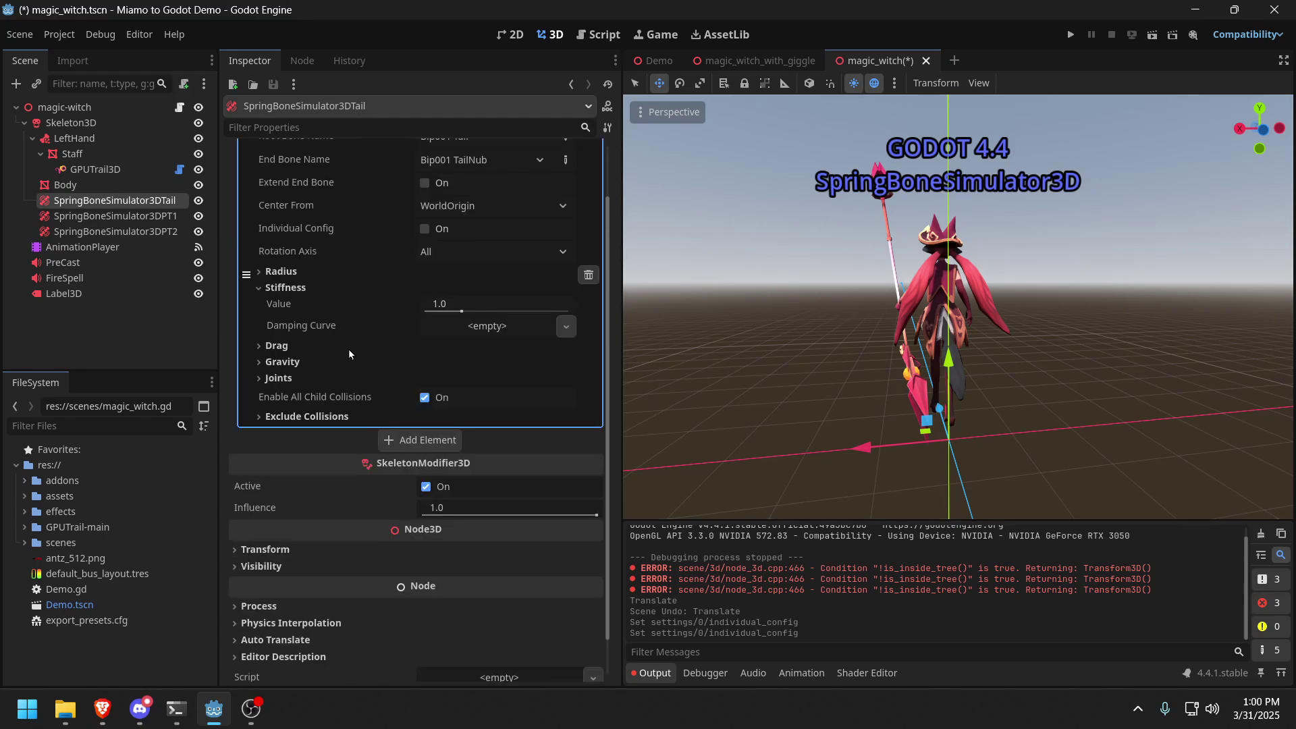
pyautogui.click(260, 362)
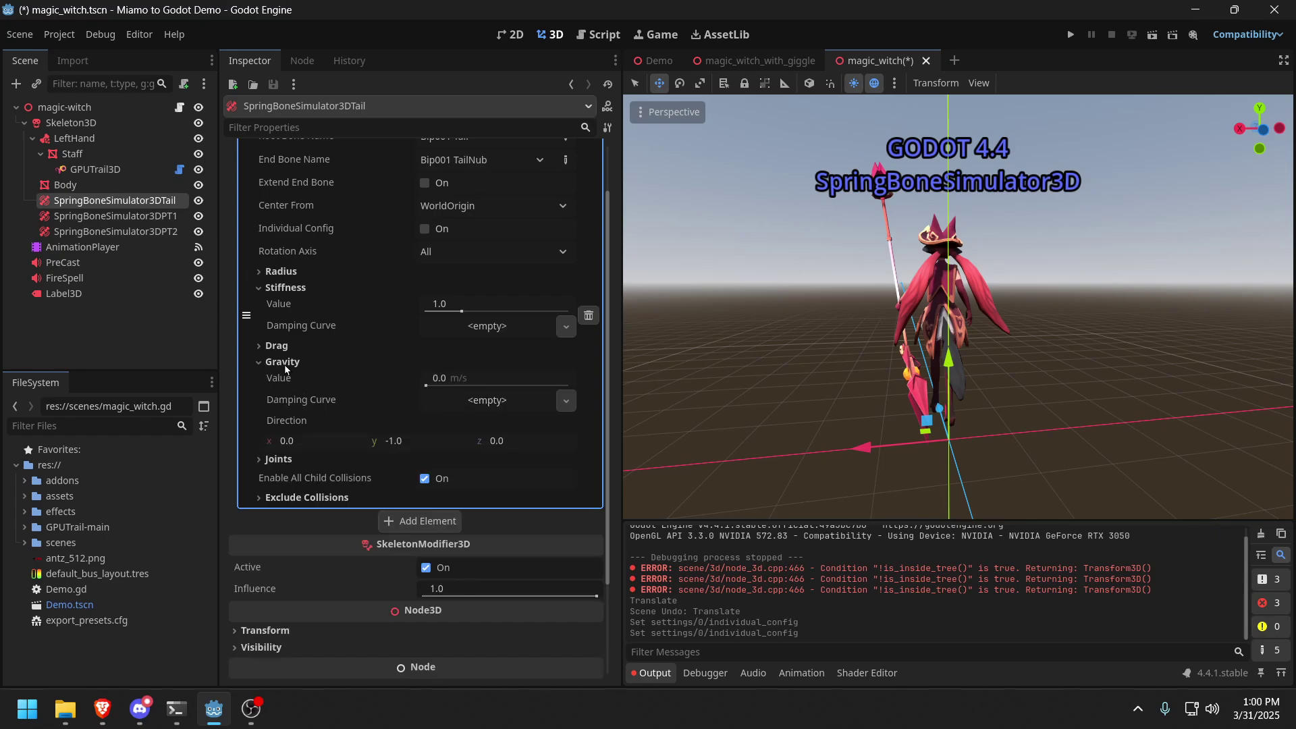
pyautogui.click(258, 288)
pyautogui.click(258, 321)
pyautogui.scroll(2, 465, 280)
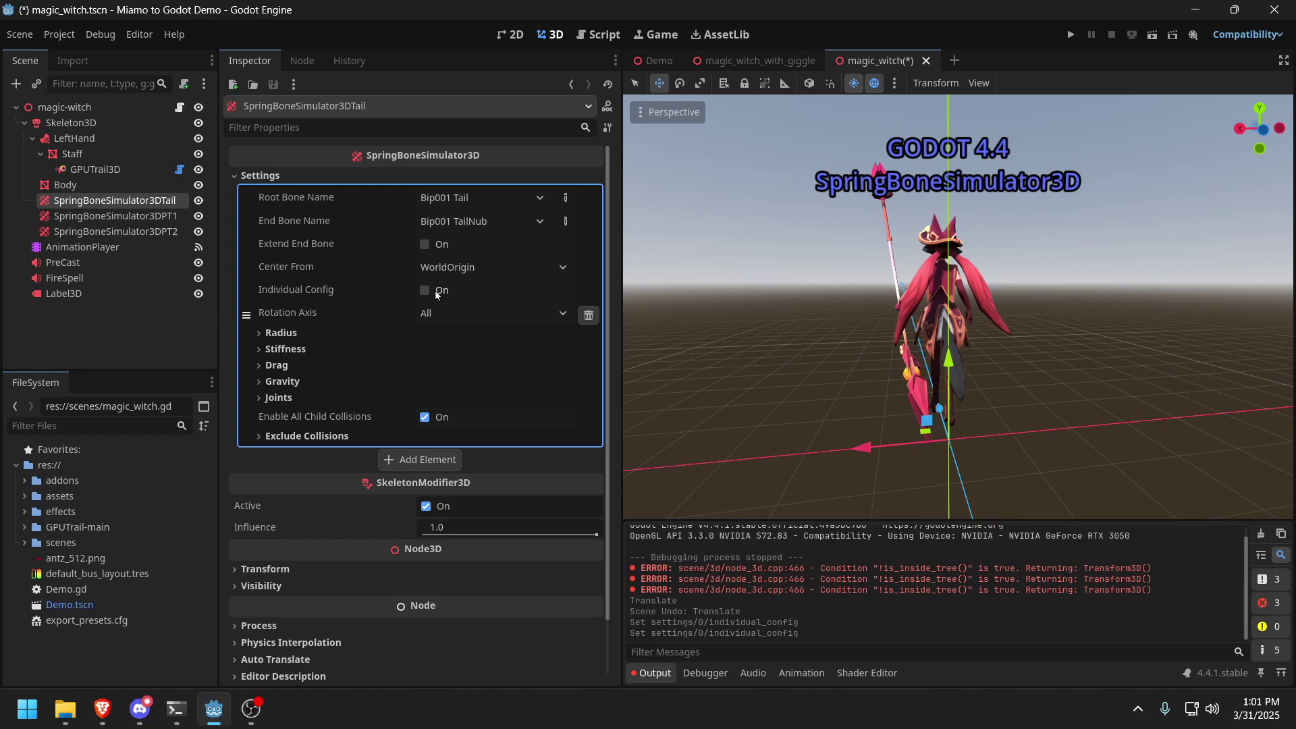
# Compare the two ponytail simulators with the tail simulator and collapse the Stiffness and Gravity groups of SpringBoneSimulator3DPT1
pyautogui.click(108, 216)
pyautogui.click(114, 233)
pyautogui.click(127, 200)
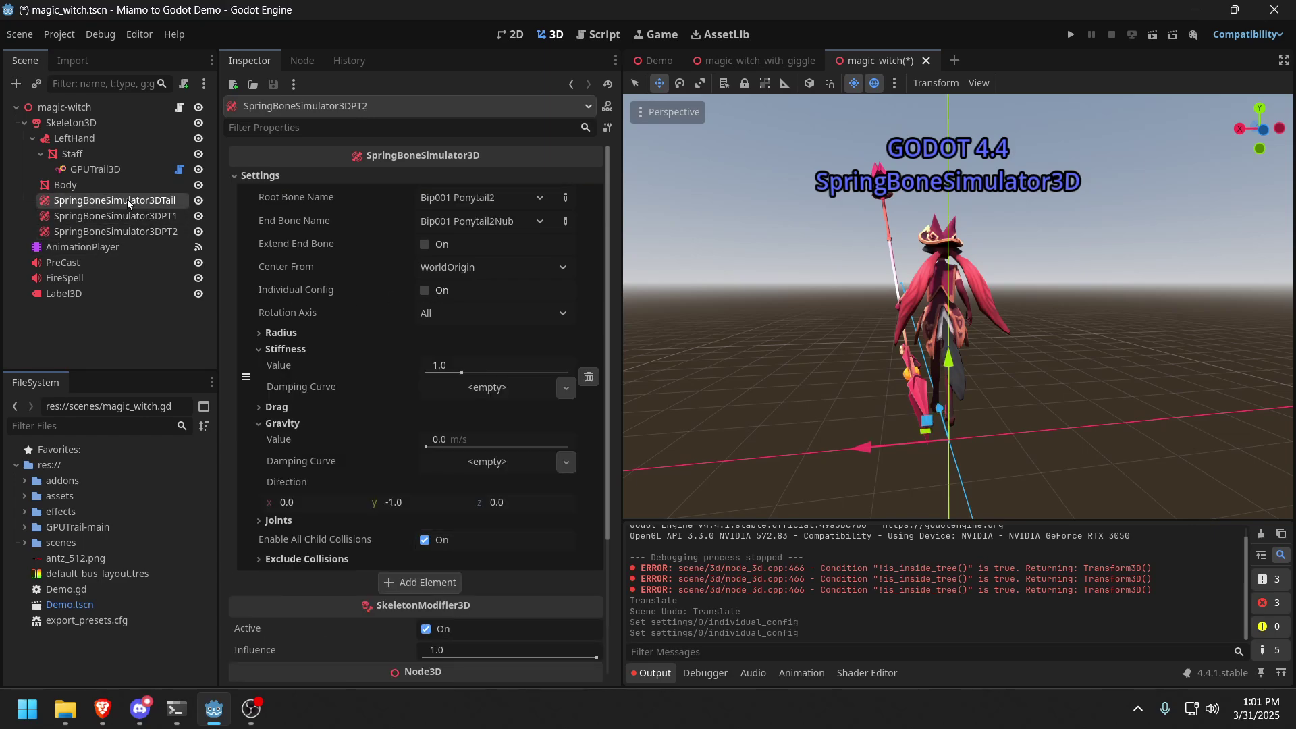
pyautogui.click(136, 219)
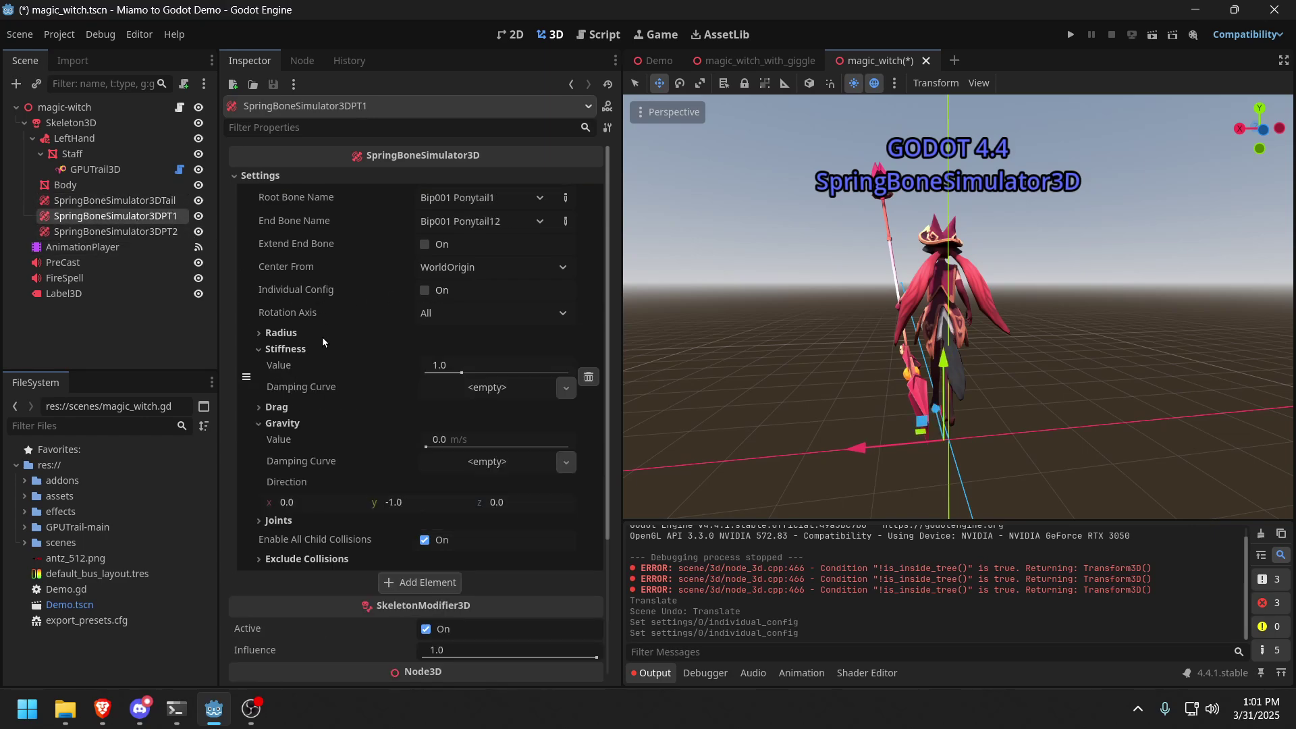
pyautogui.click(262, 352)
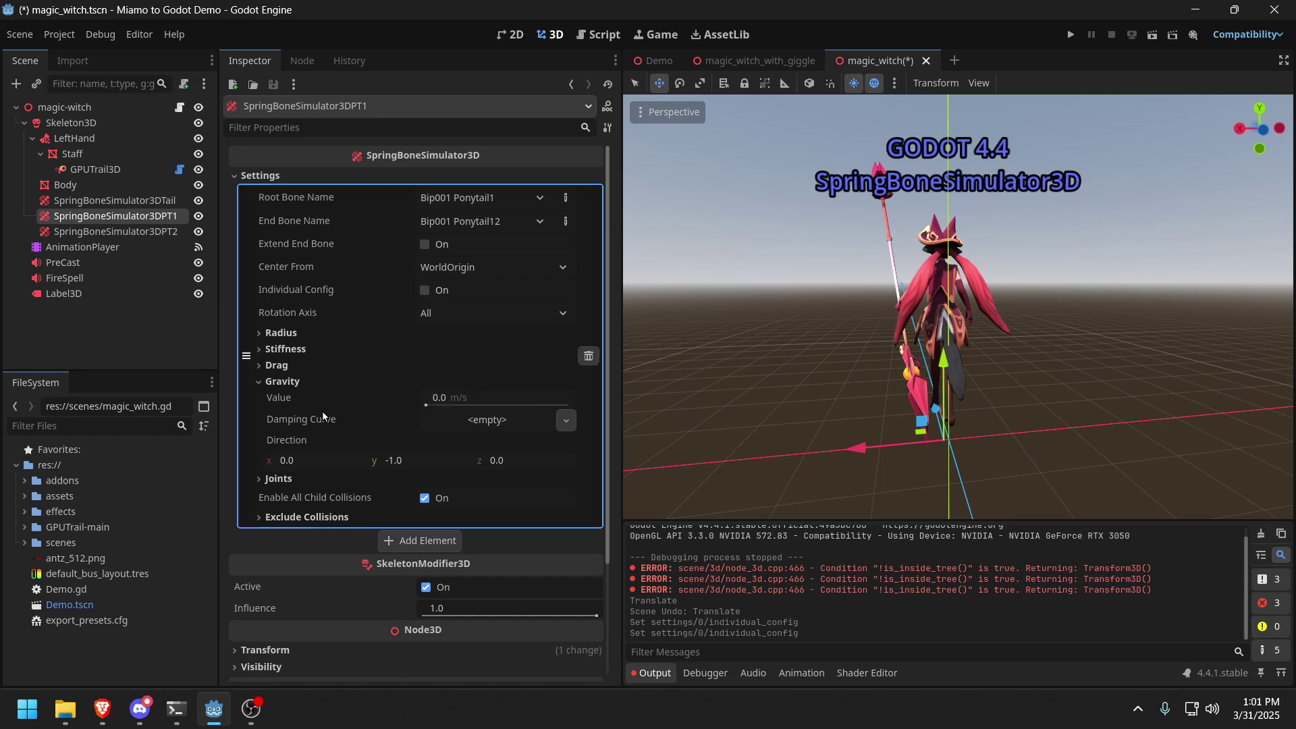
pyautogui.click(258, 382)
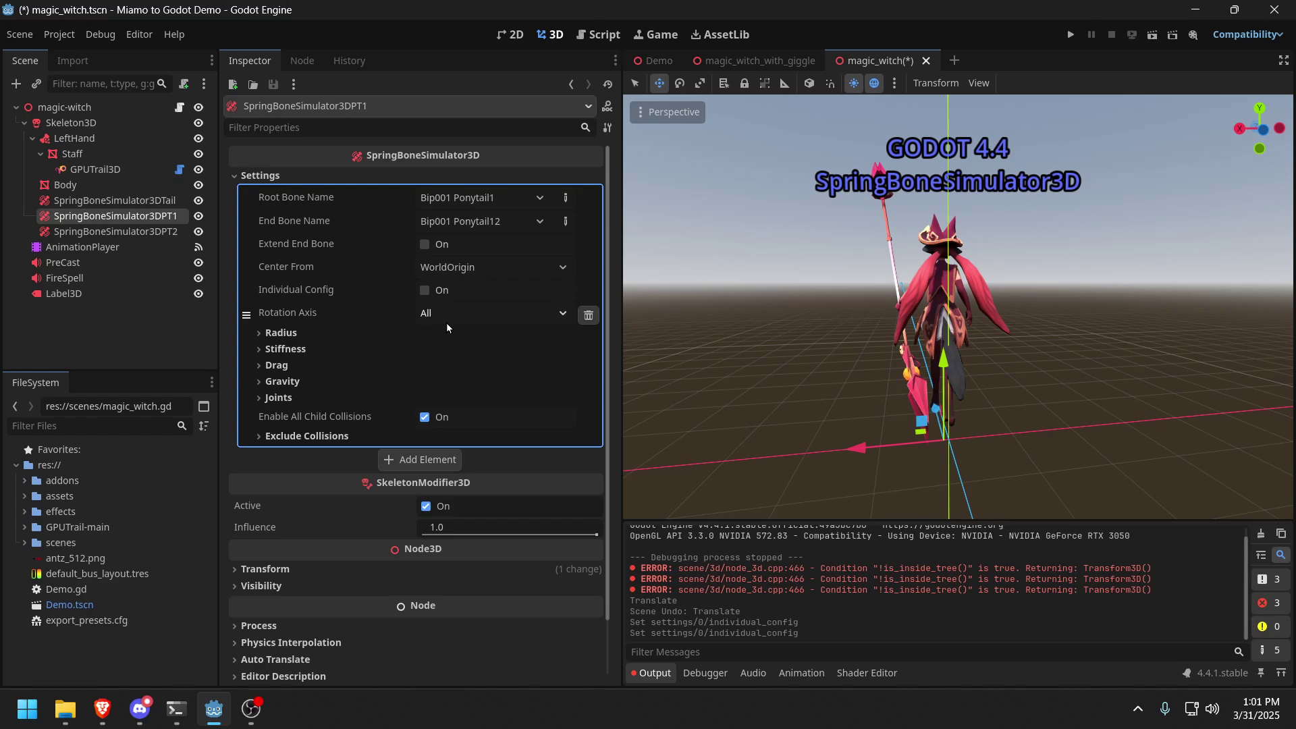
# Clear the output log, test the bone motion by moving the magic-witch root to about 0.53 m along X, and undo the move
pyautogui.click(1261, 534)
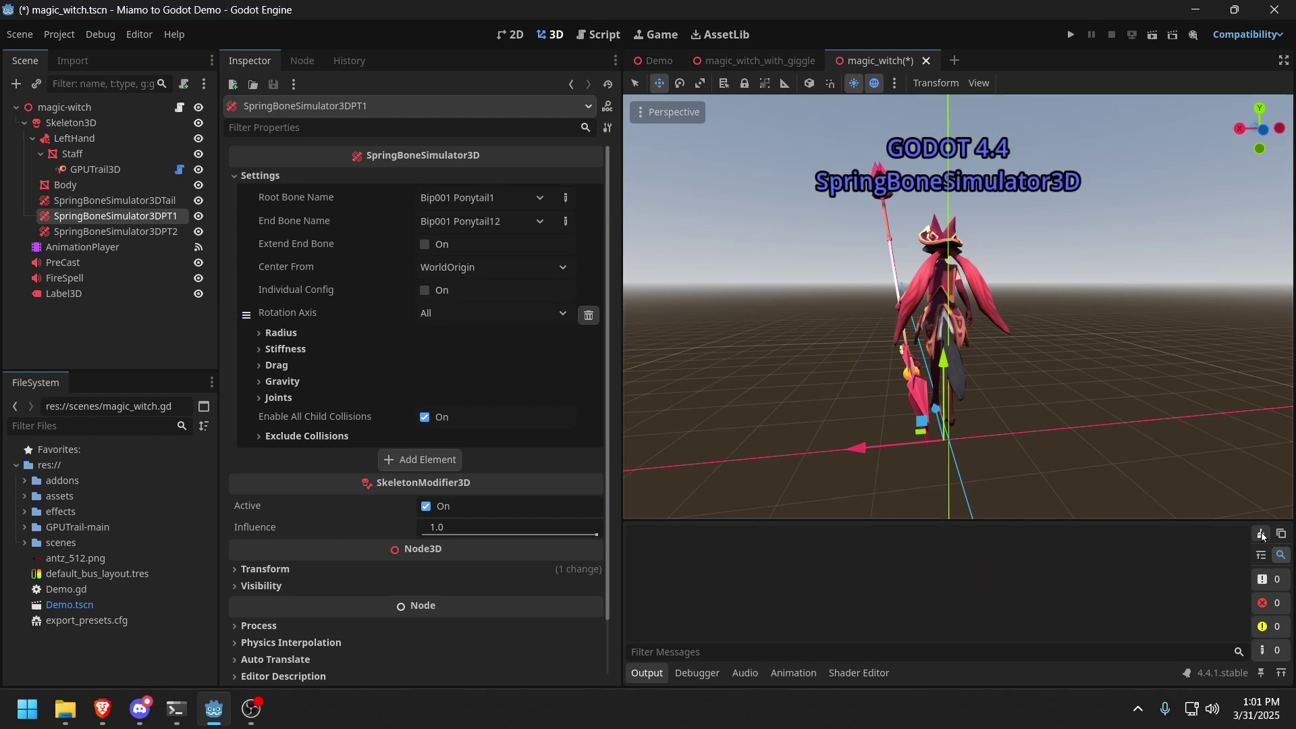
pyautogui.click(81, 114)
pyautogui.moveTo(861, 447); pyautogui.dragTo(819, 405)
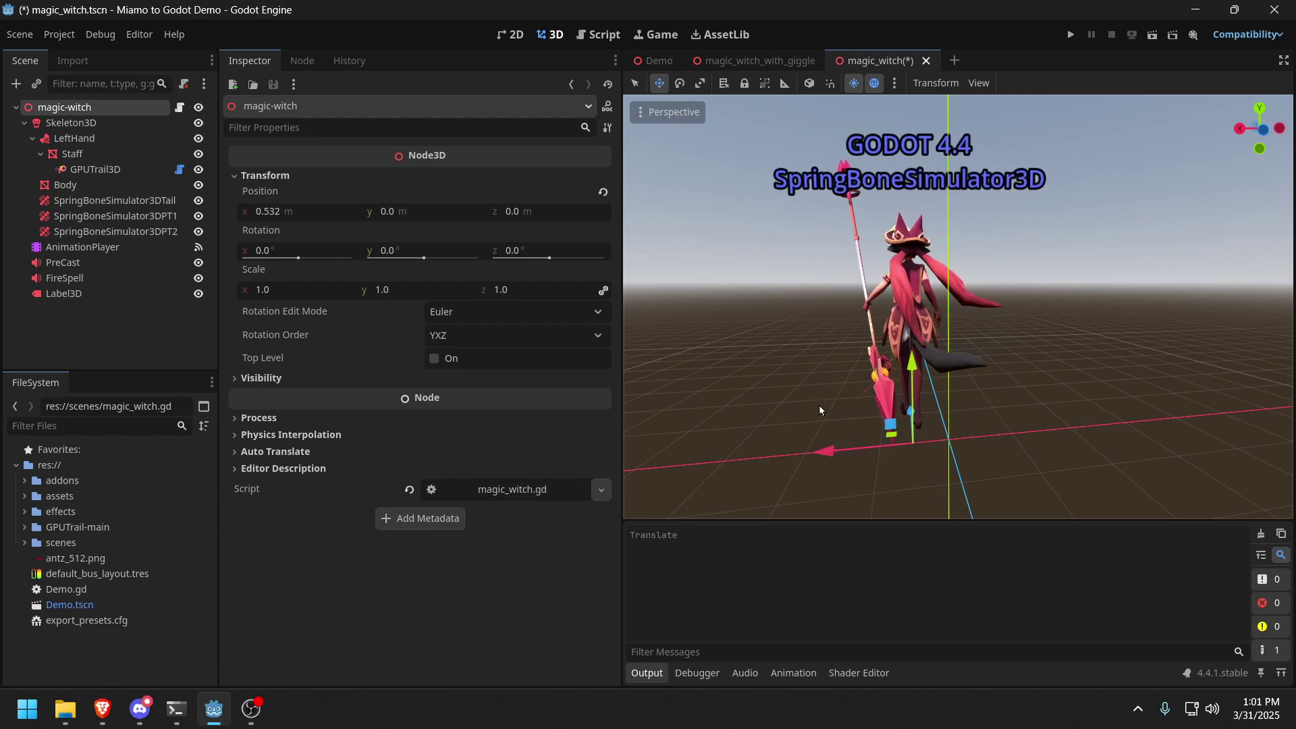
pyautogui.hotkey('ctrl', 'z')
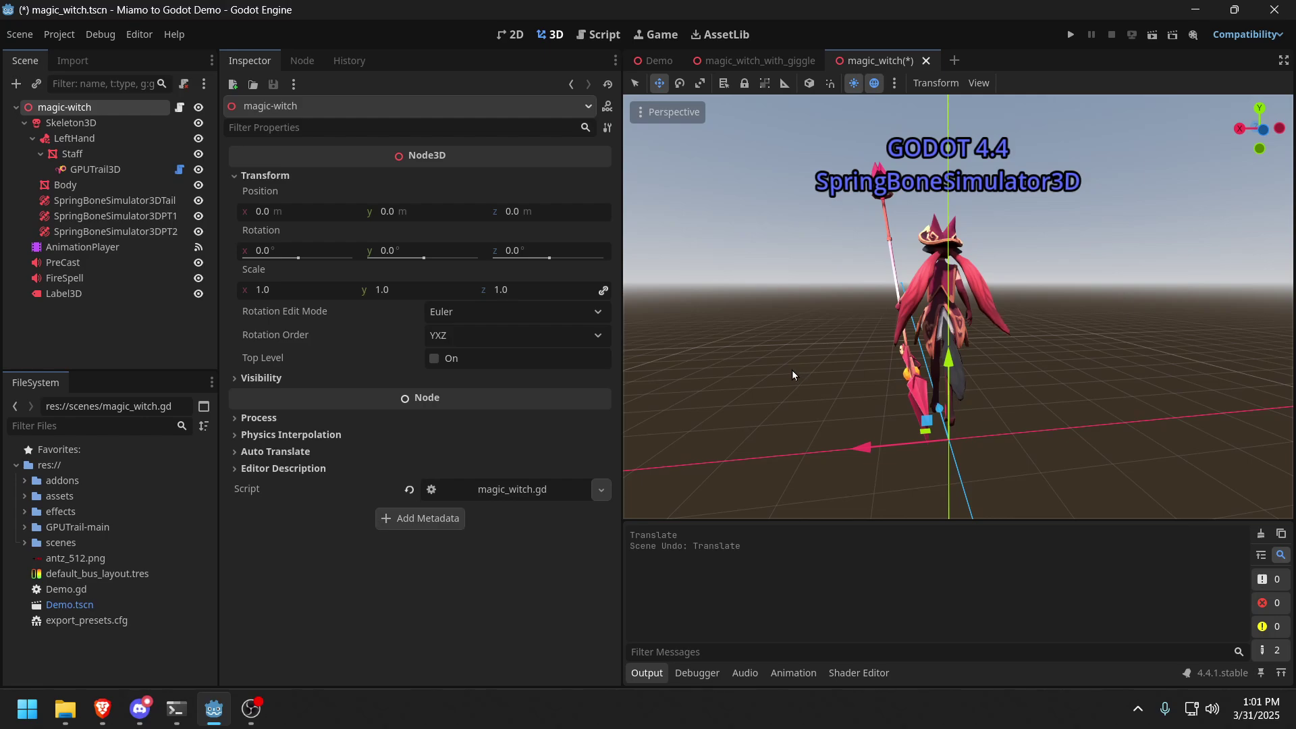
# Examine the Radius, Stiffness, Drag and Gravity values and damping curves of SpringBoneSimulator3DTail, leaving all four groups collapsed
pyautogui.click(87, 201)
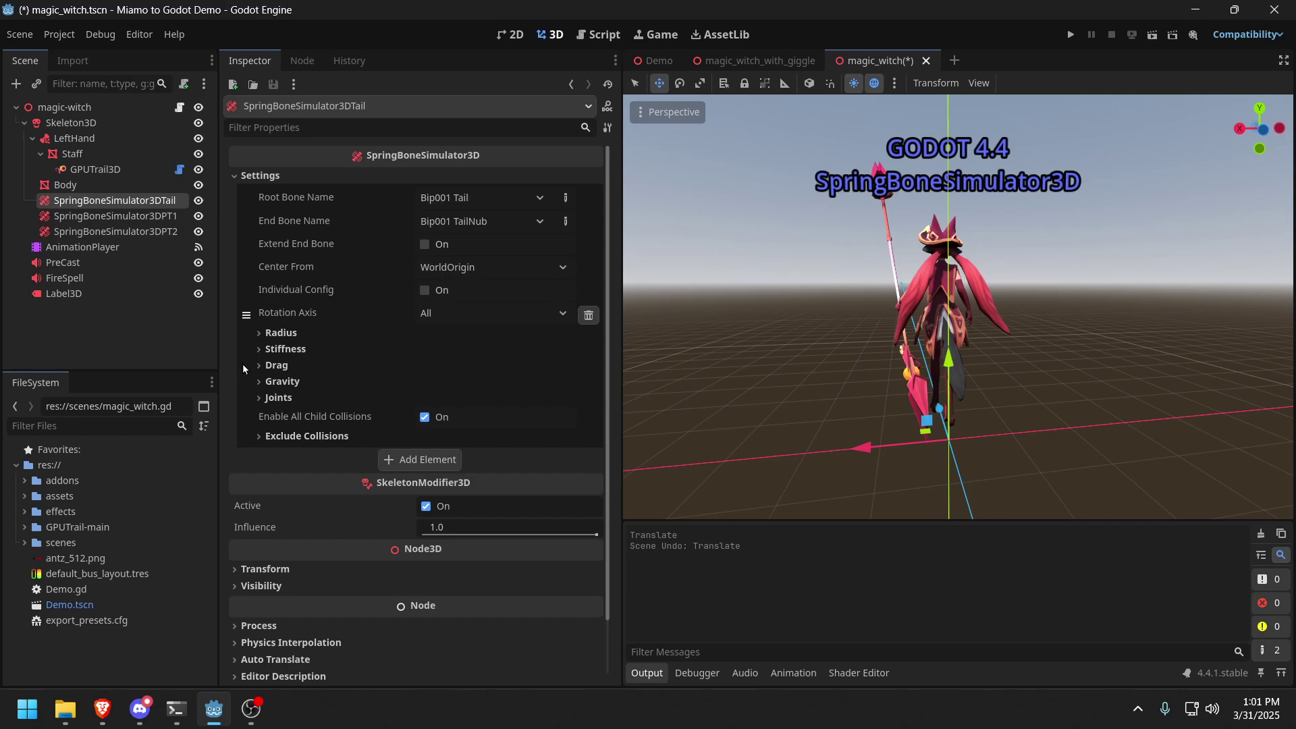
pyautogui.click(259, 332)
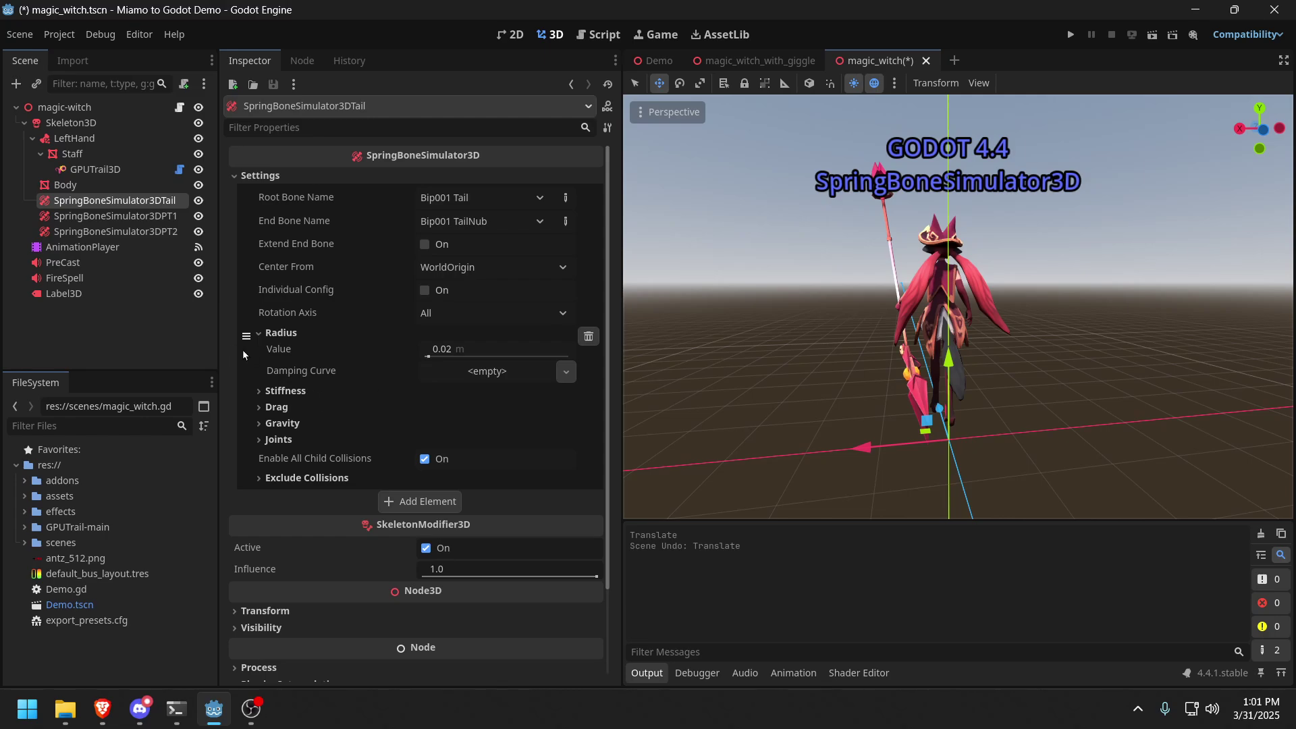
pyautogui.click(255, 389)
pyautogui.click(257, 448)
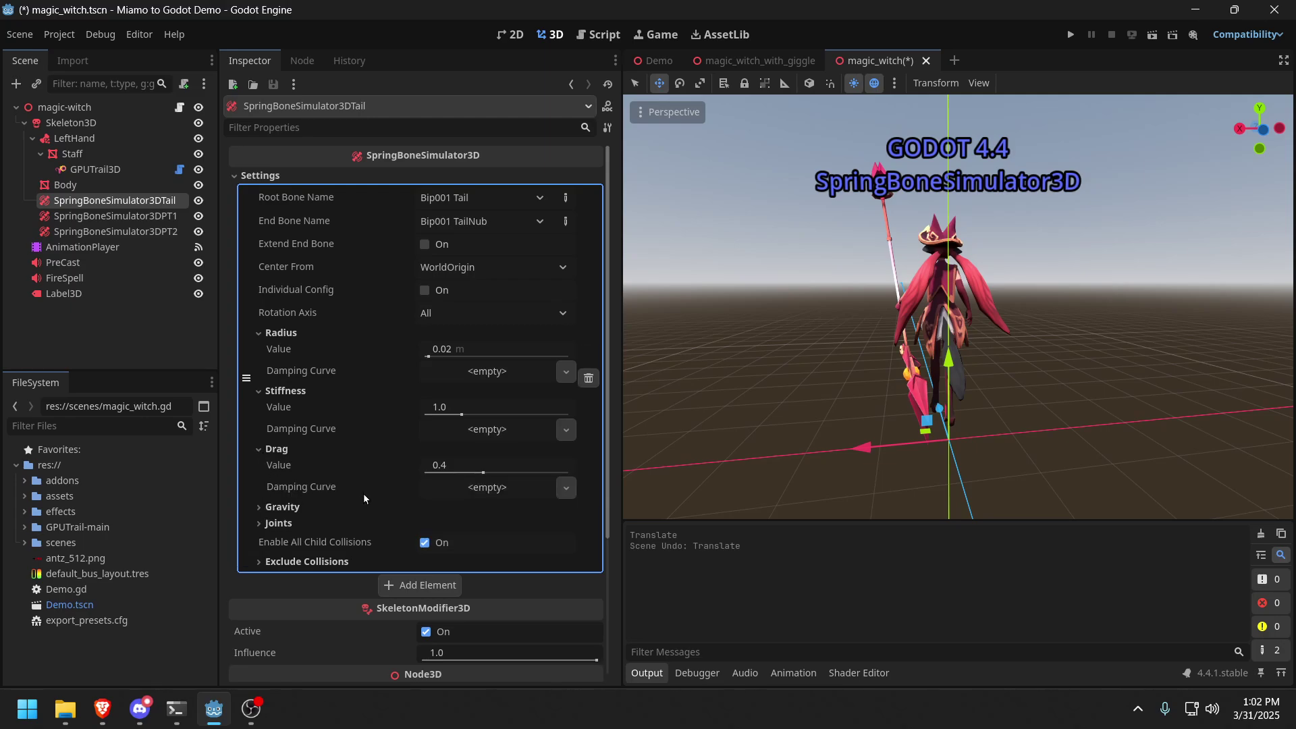
pyautogui.click(256, 507)
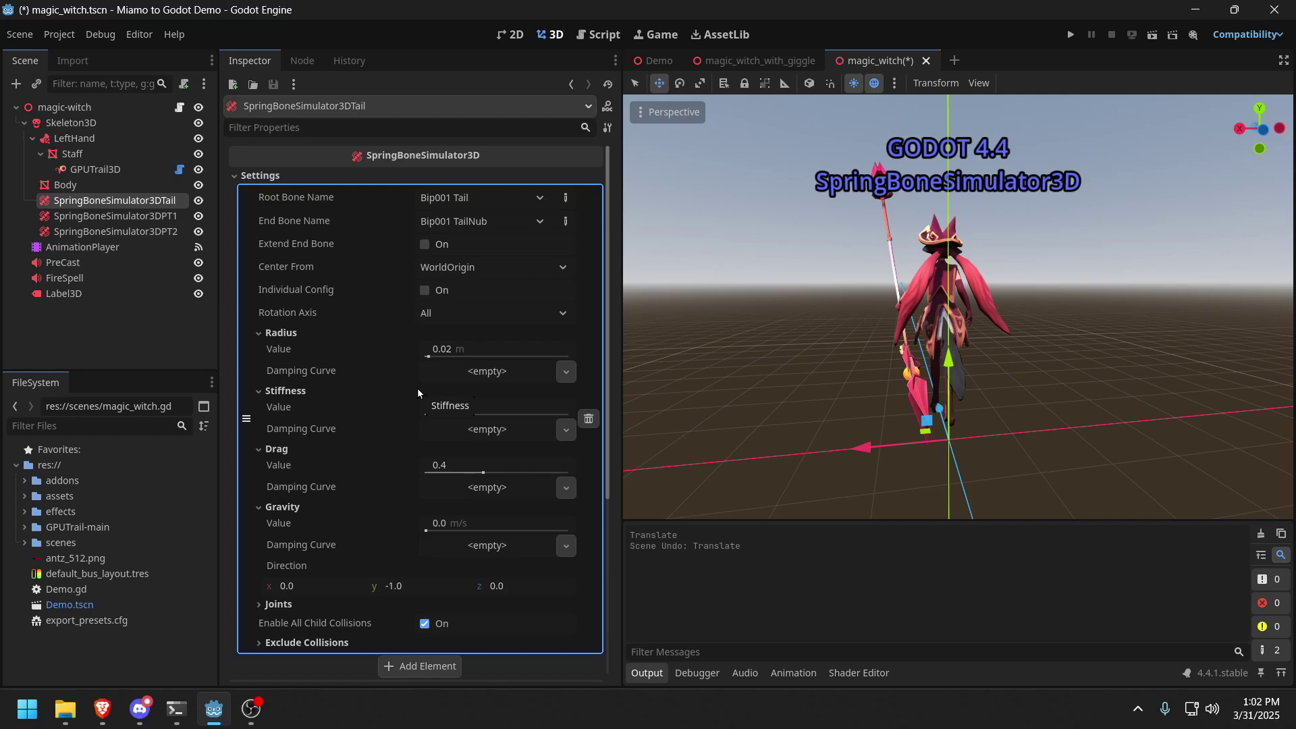
pyautogui.click(260, 335)
pyautogui.click(260, 350)
pyautogui.click(259, 366)
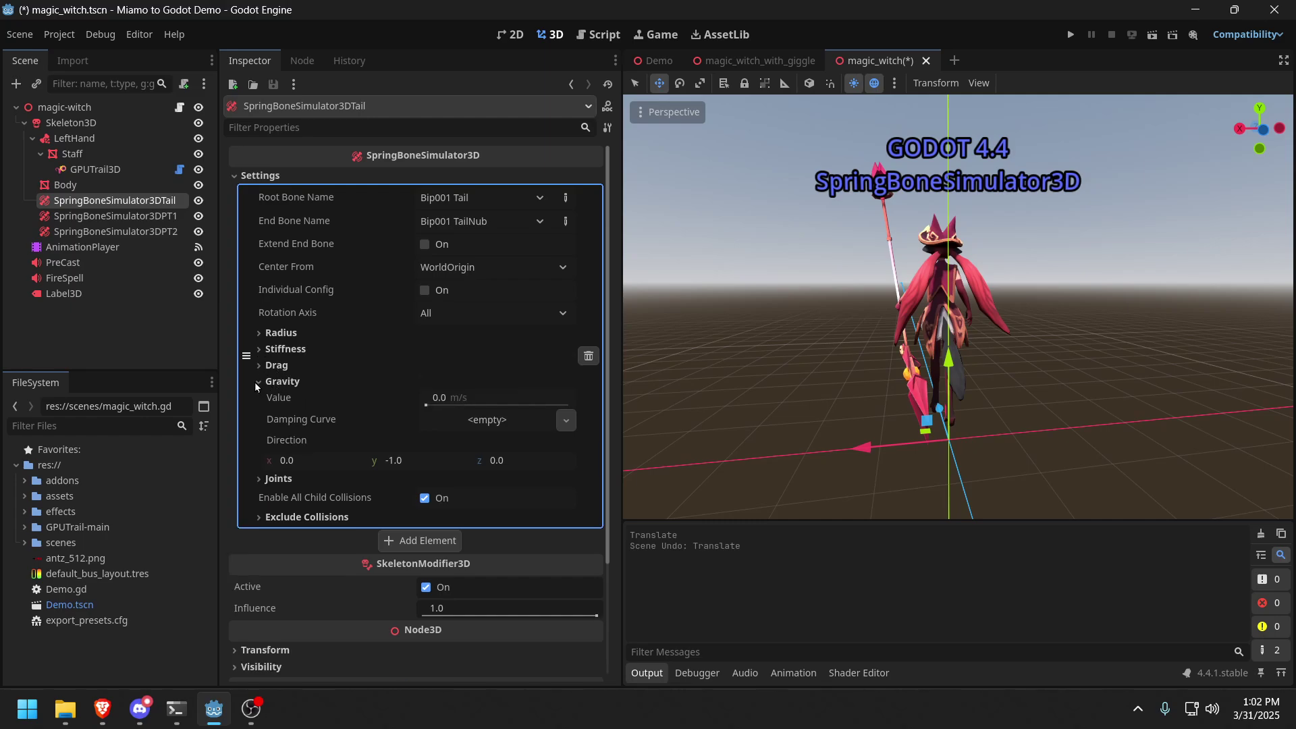
pyautogui.click(255, 382)
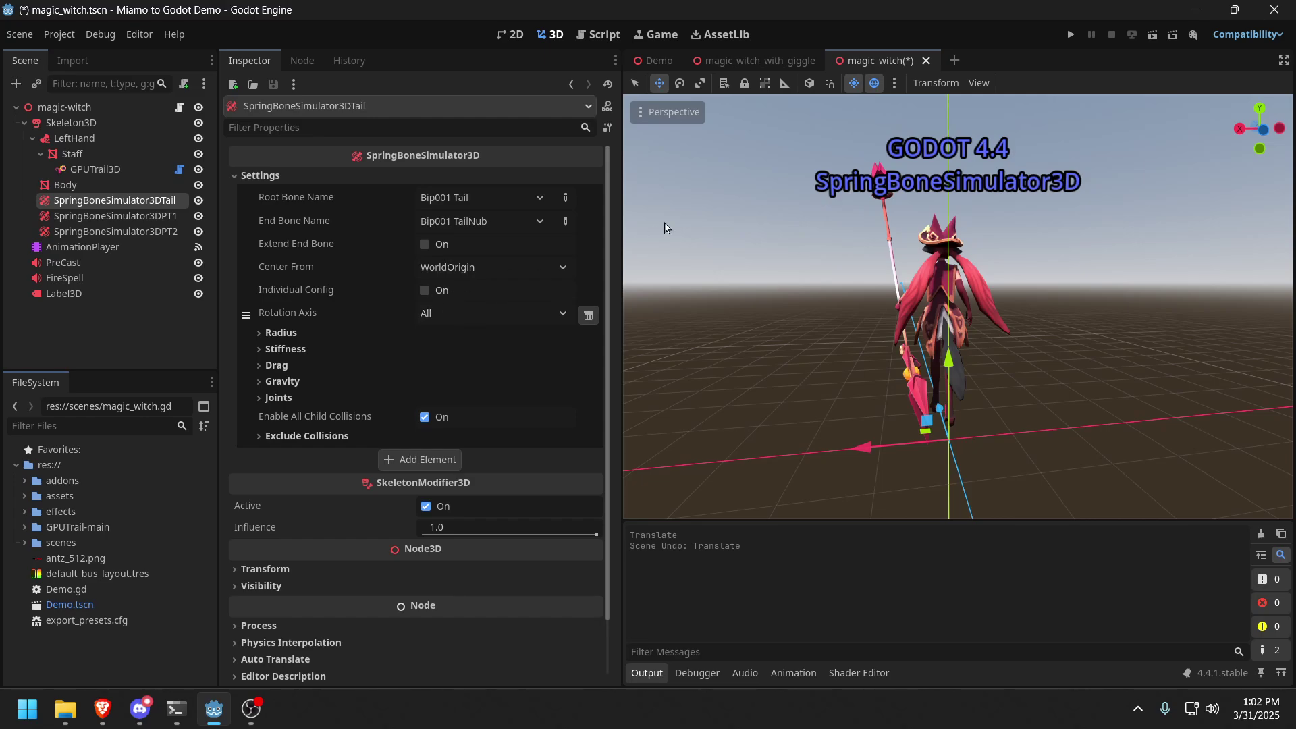
# Run the project to view the witch demo in the game window
pyautogui.click(1071, 35)
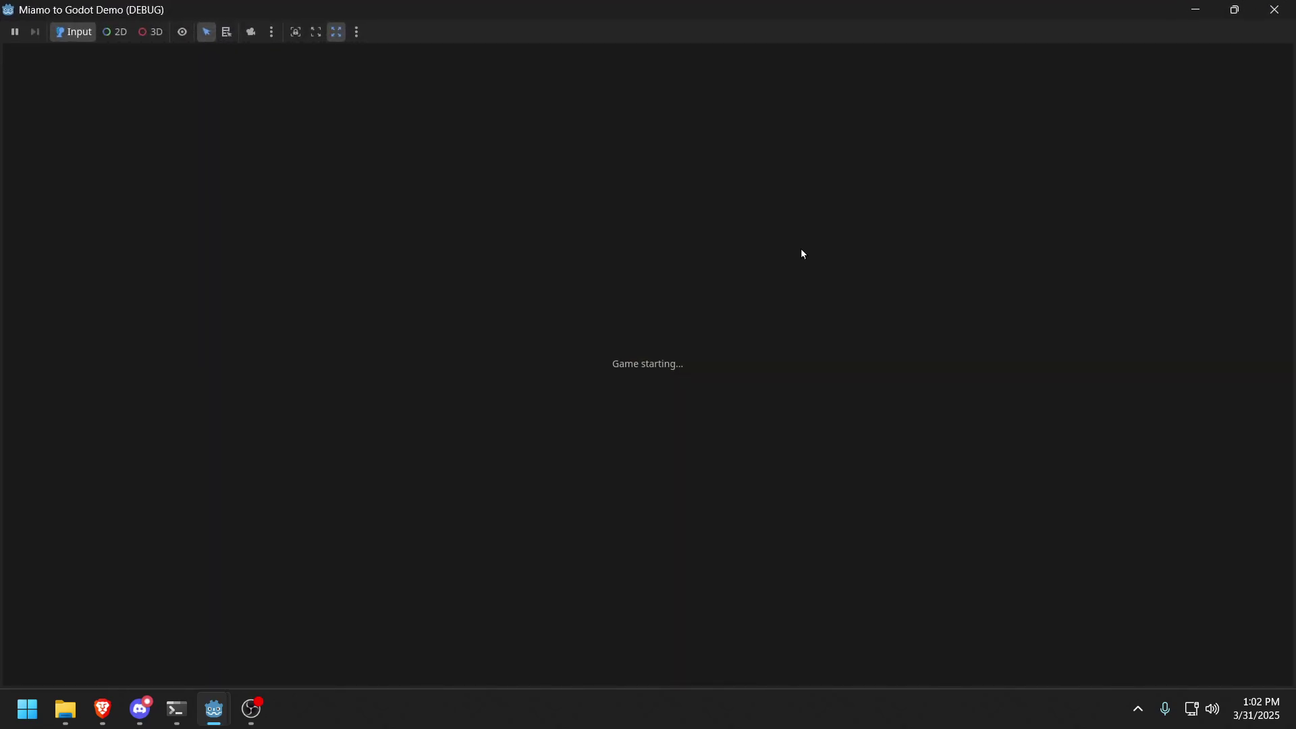